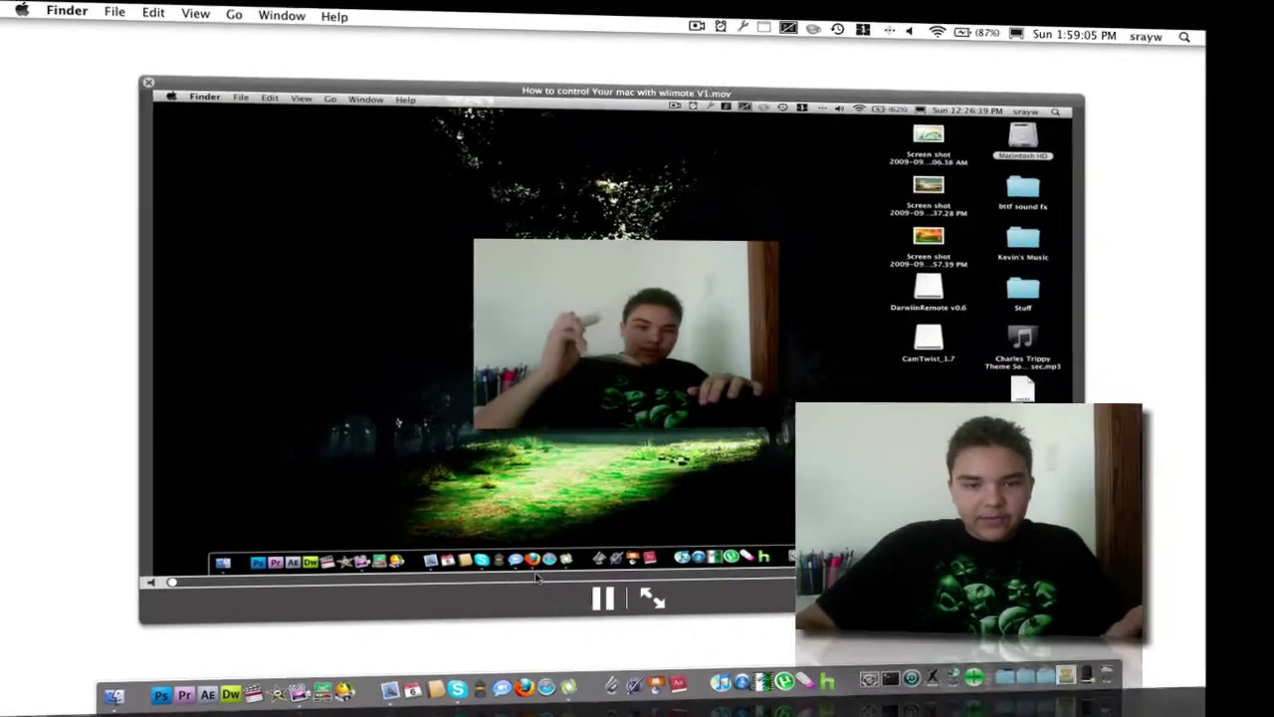
Skim ahead in the Wiimote tutorial movie and close its player window
left_click(589, 575)
left_click_drag(589, 575, 696, 569)
key("super+w")
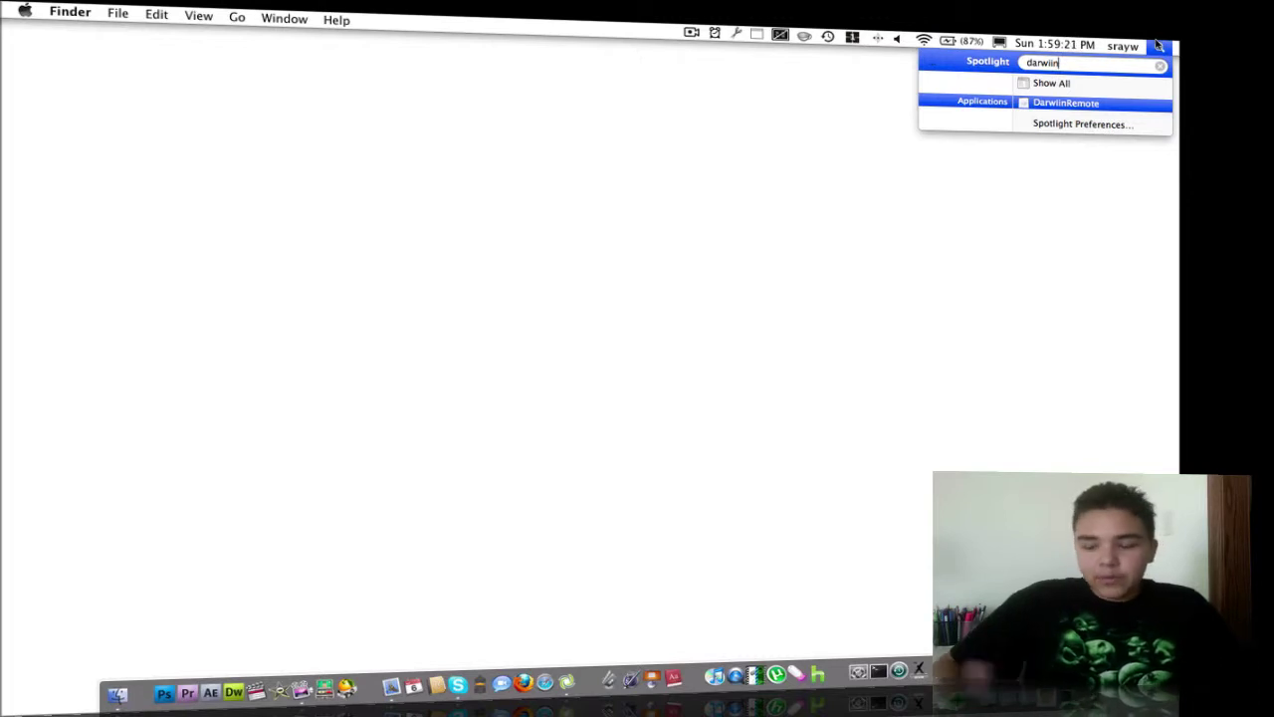
Launch DarwiinRemote, move its window to the middle of the screen and search for the Wiimote to connect it
key("Return")
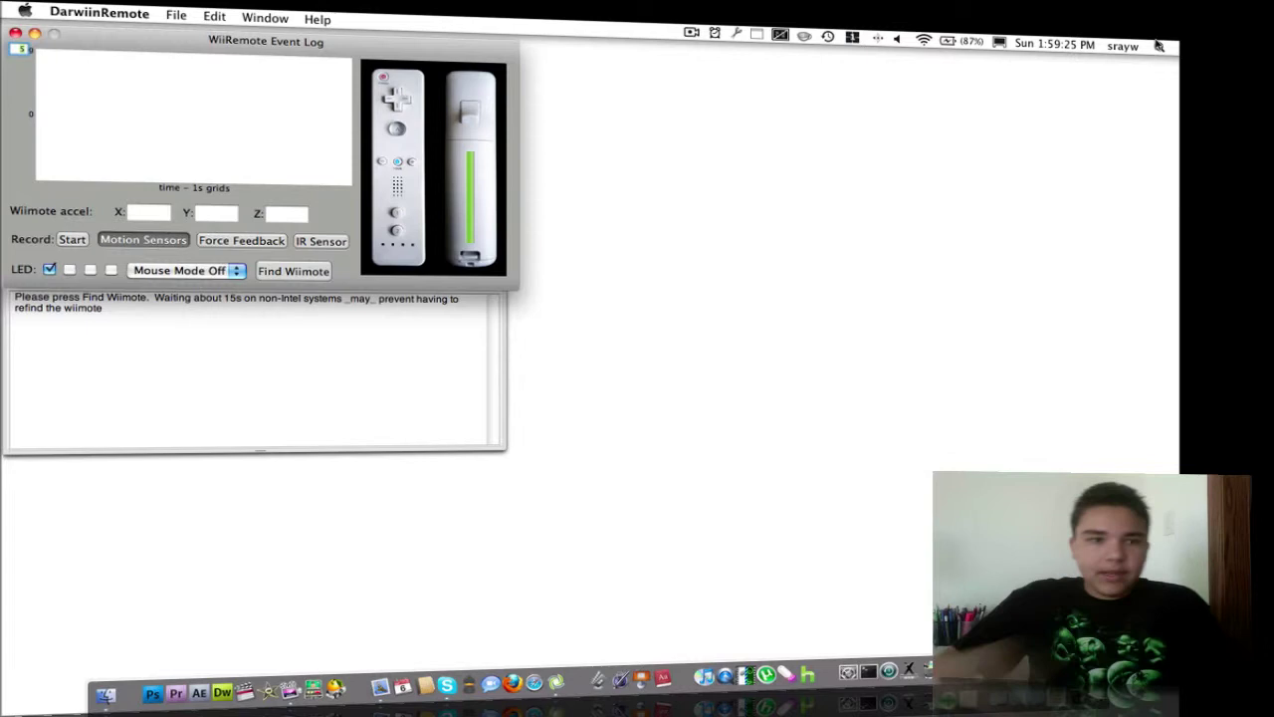
left_click_drag(353, 51, 703, 135)
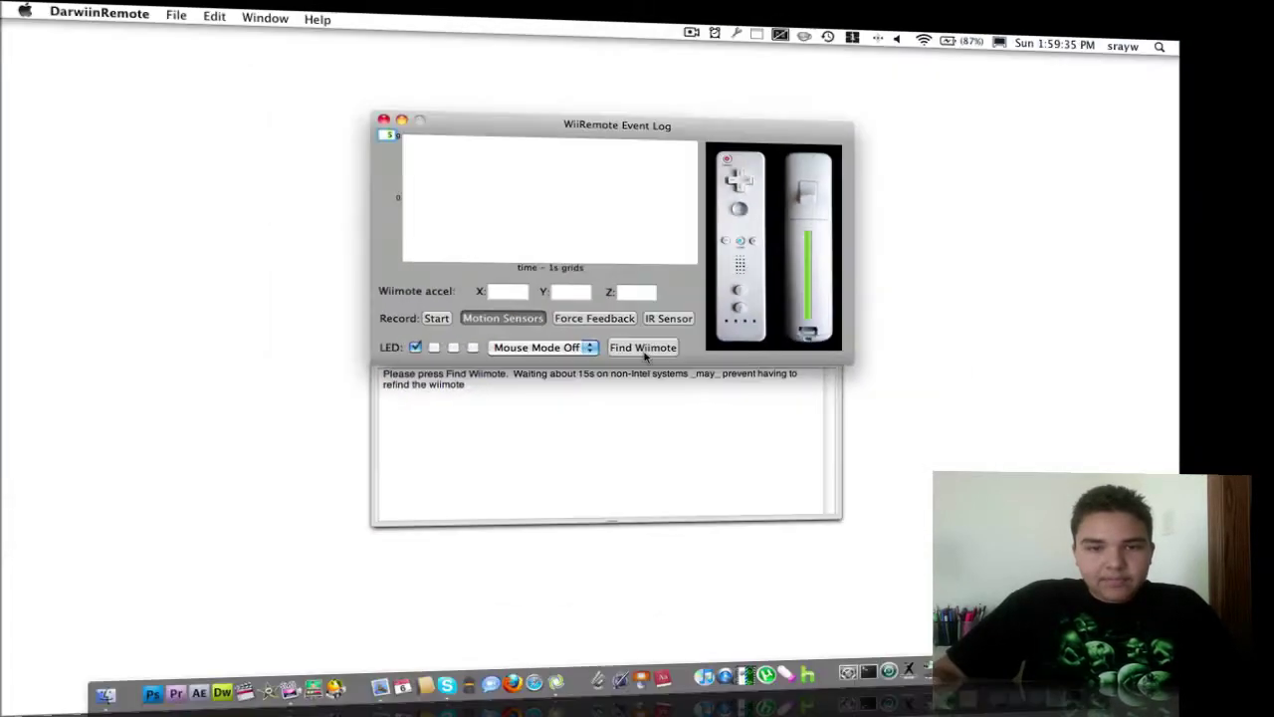
left_click(625, 345)
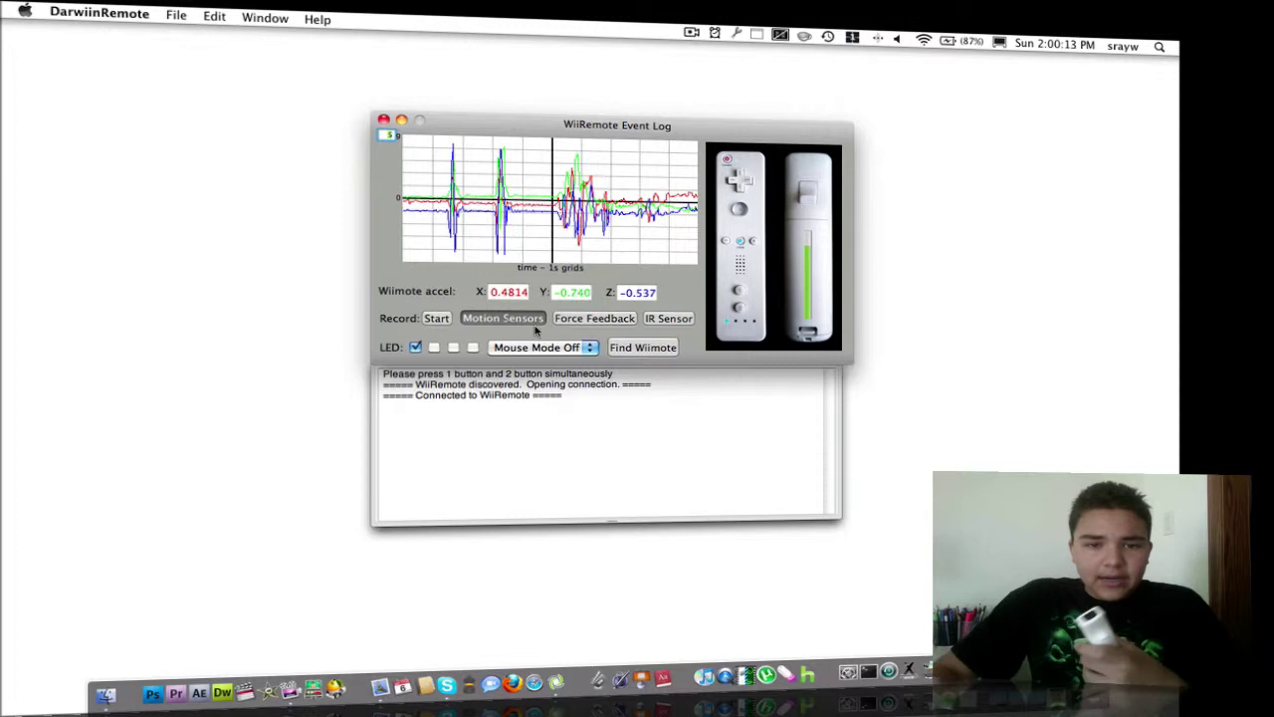
In the Apple Remote key mappings, assign Left Click to A and Right Click to B, check the Nunchuk mappings, and accept the preferences
left_click(139, 15)
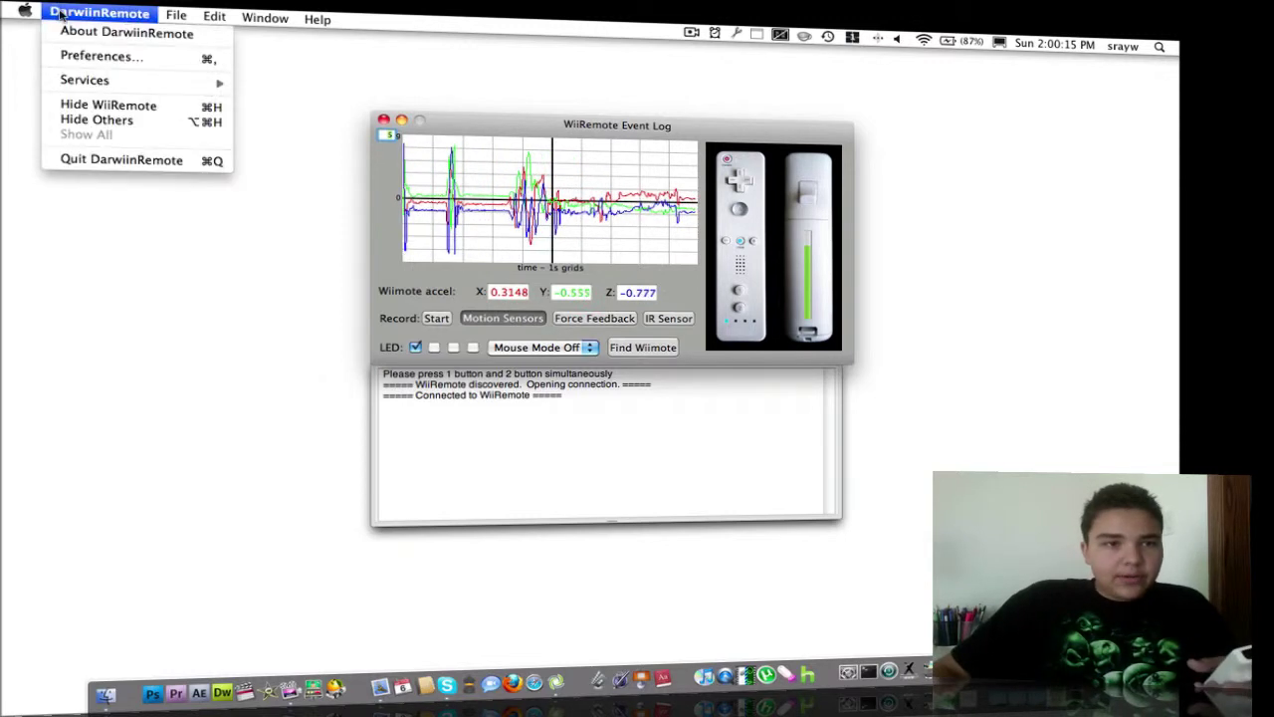
left_click(111, 55)
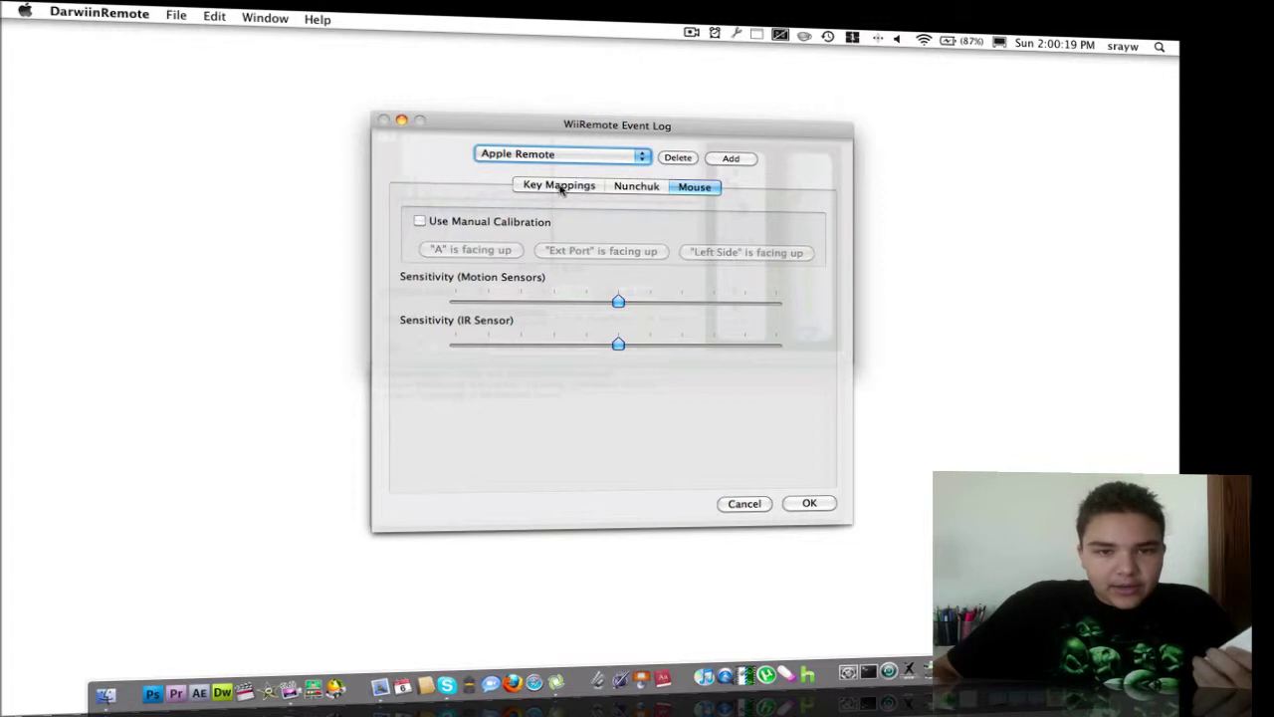
left_click(543, 189)
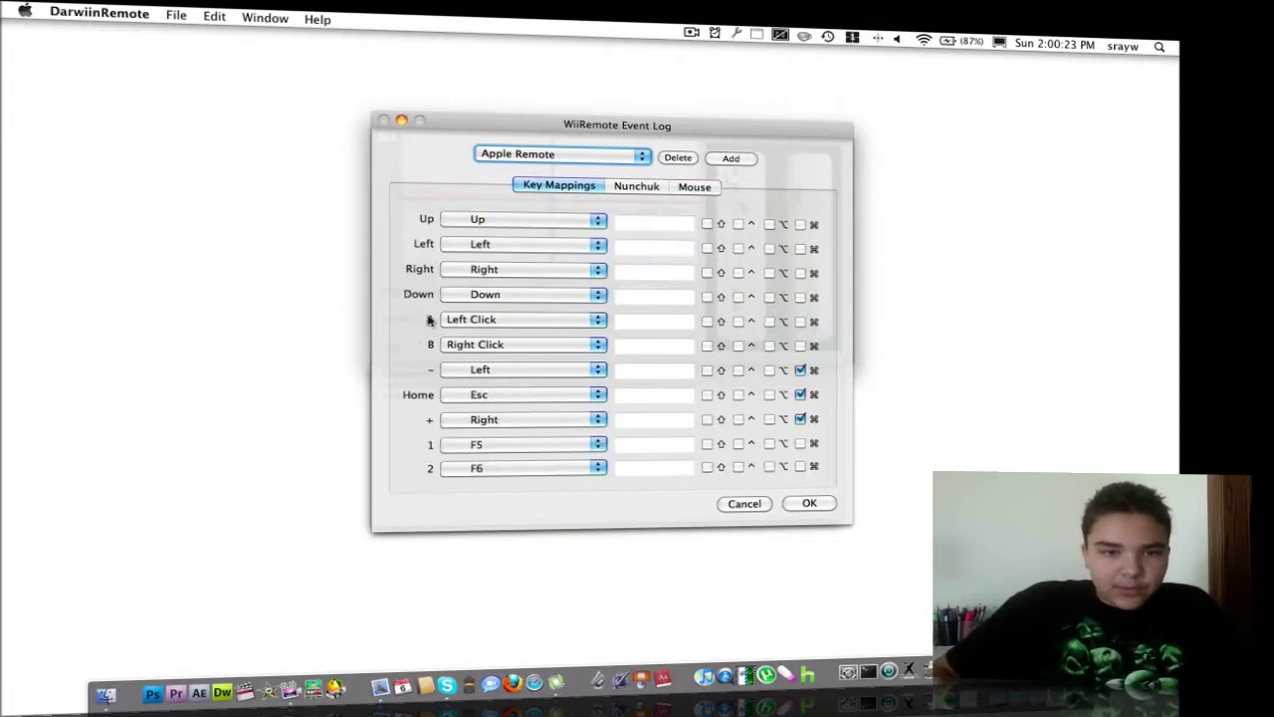
left_click(458, 320)
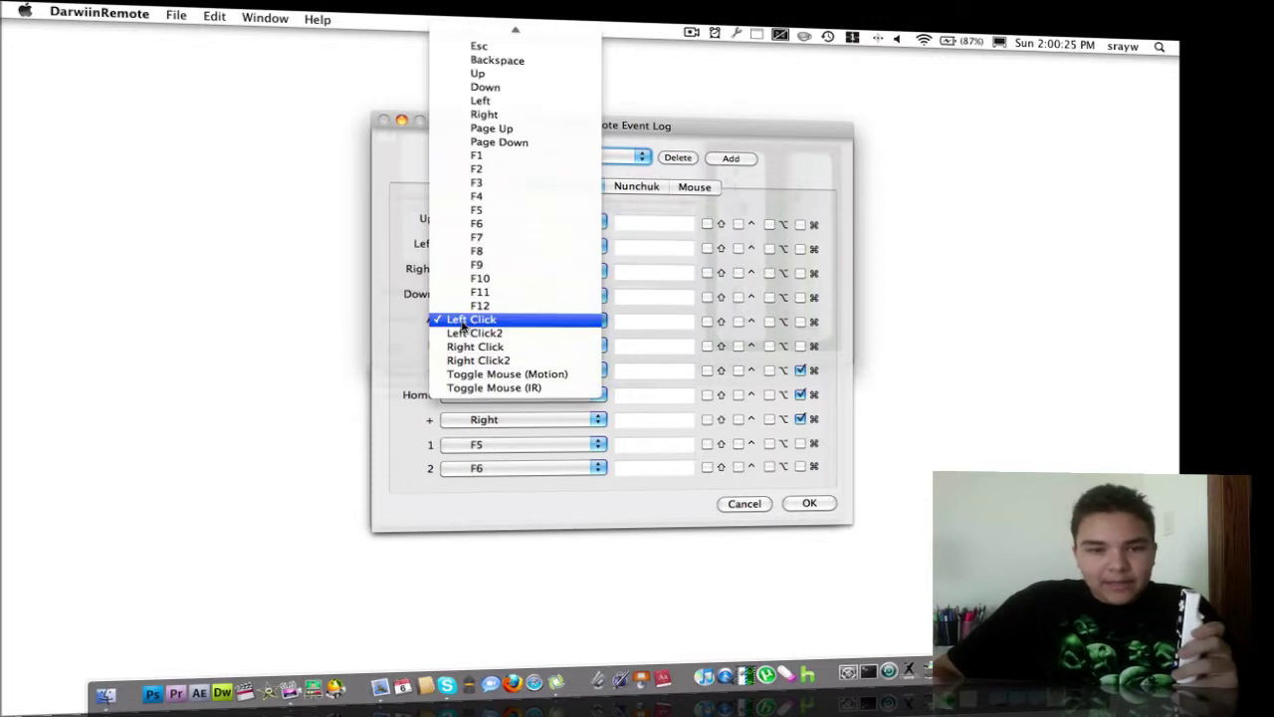
left_click(463, 322)
left_click(456, 346)
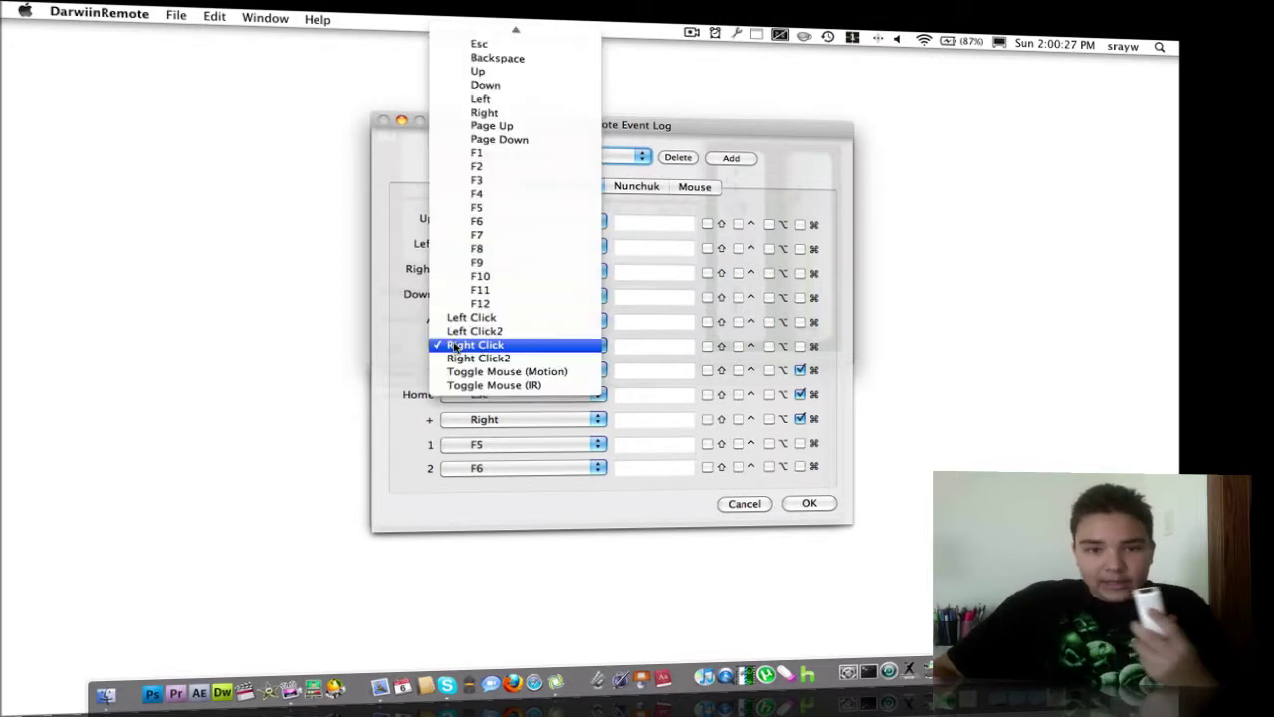
left_click(457, 346)
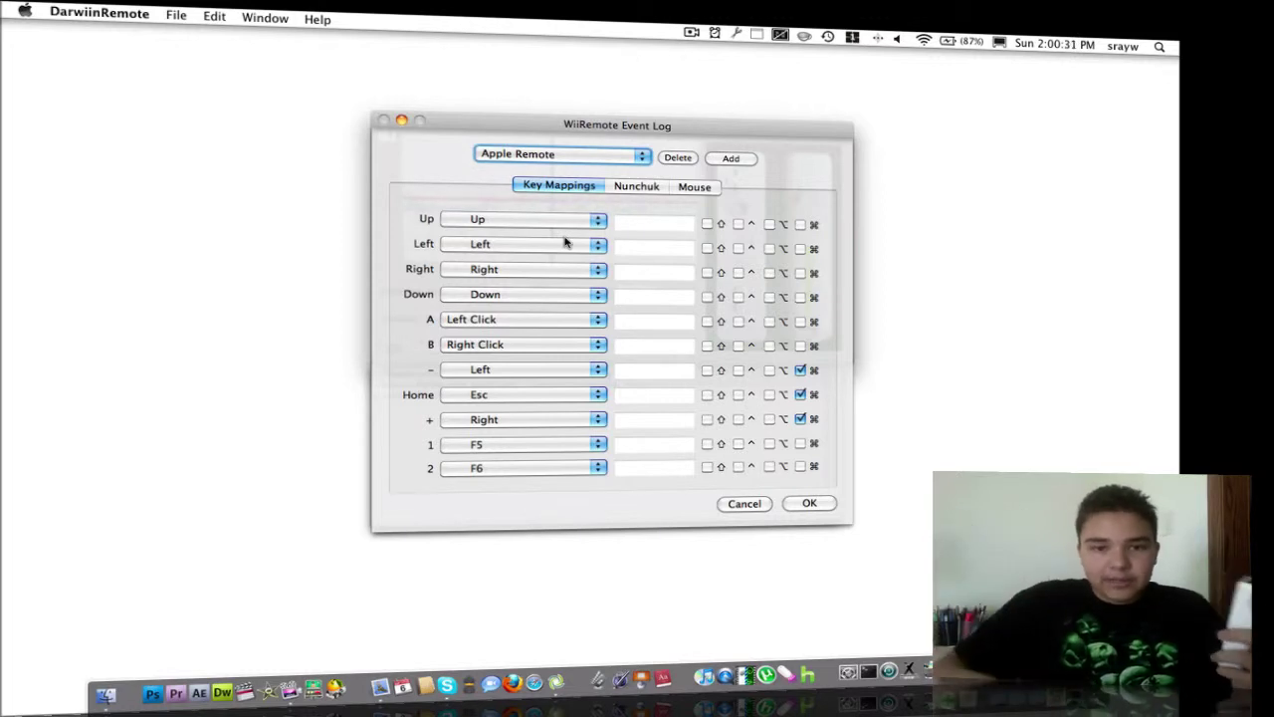
left_click(642, 191)
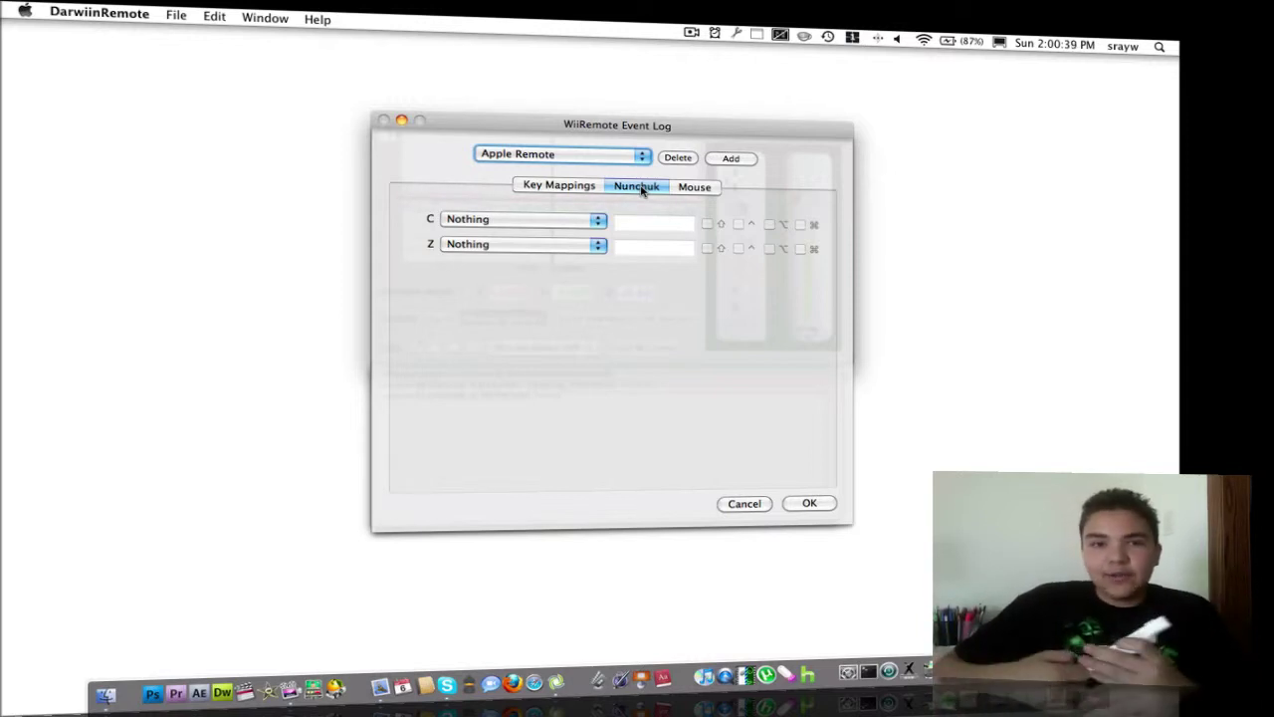
left_click(801, 504)
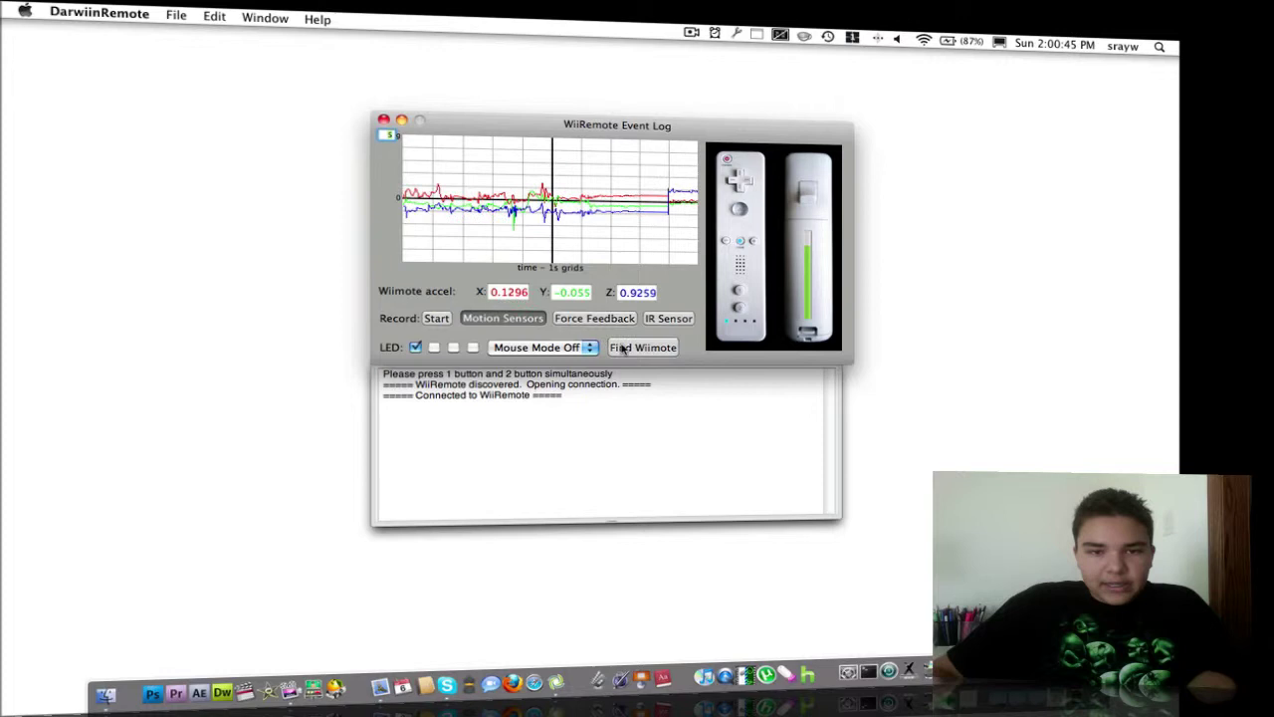
Turn on mouse mode using the motion sensors and minimize the WiiRemote Event Log window
left_click(589, 347)
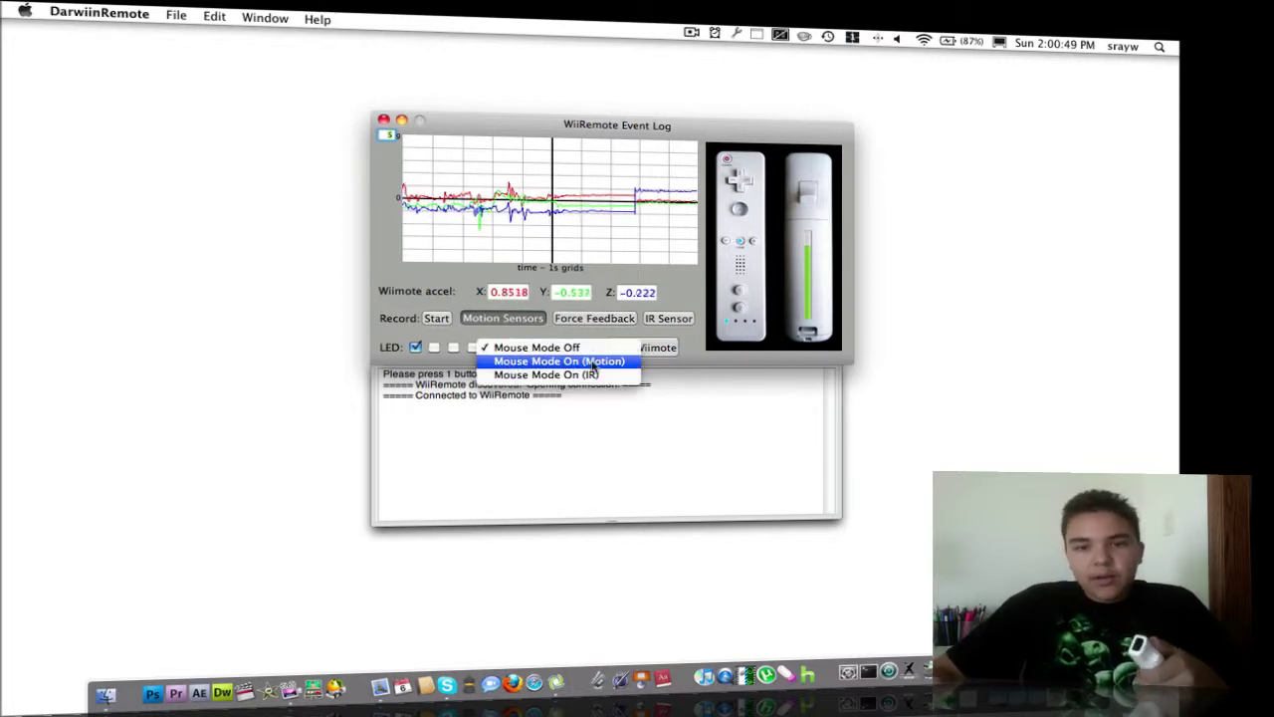
left_click(594, 430)
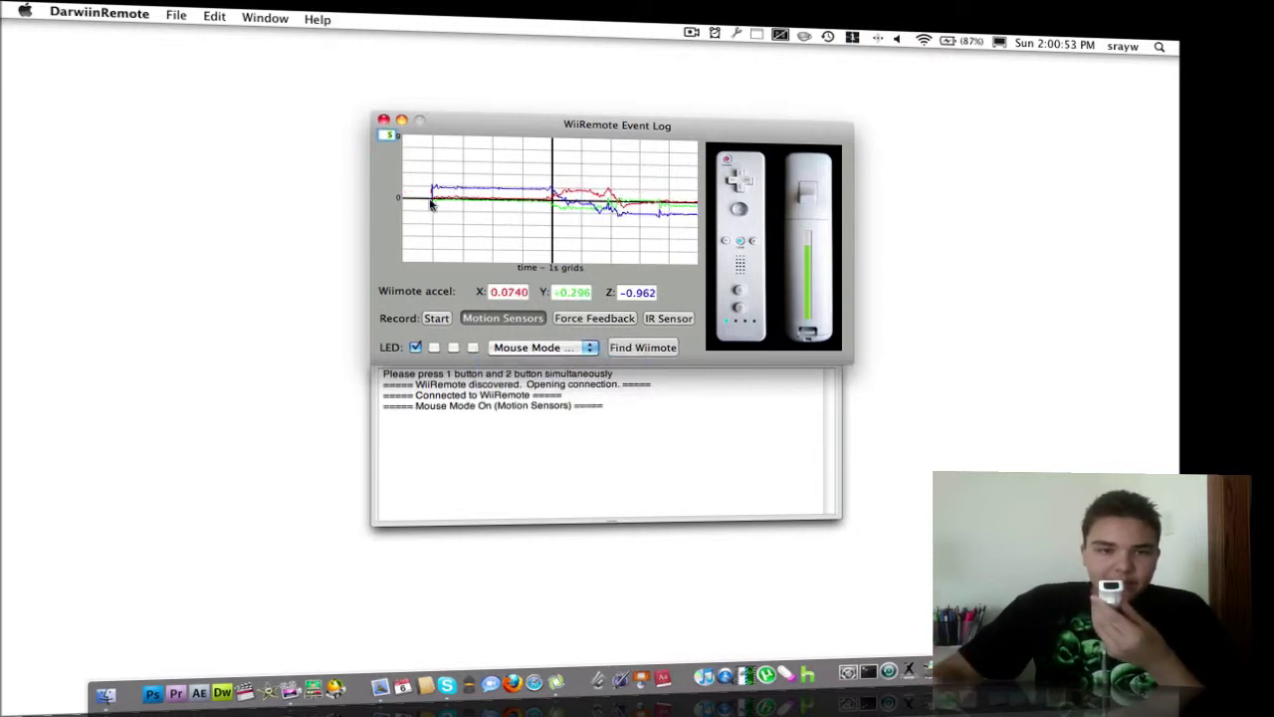
left_click(401, 120)
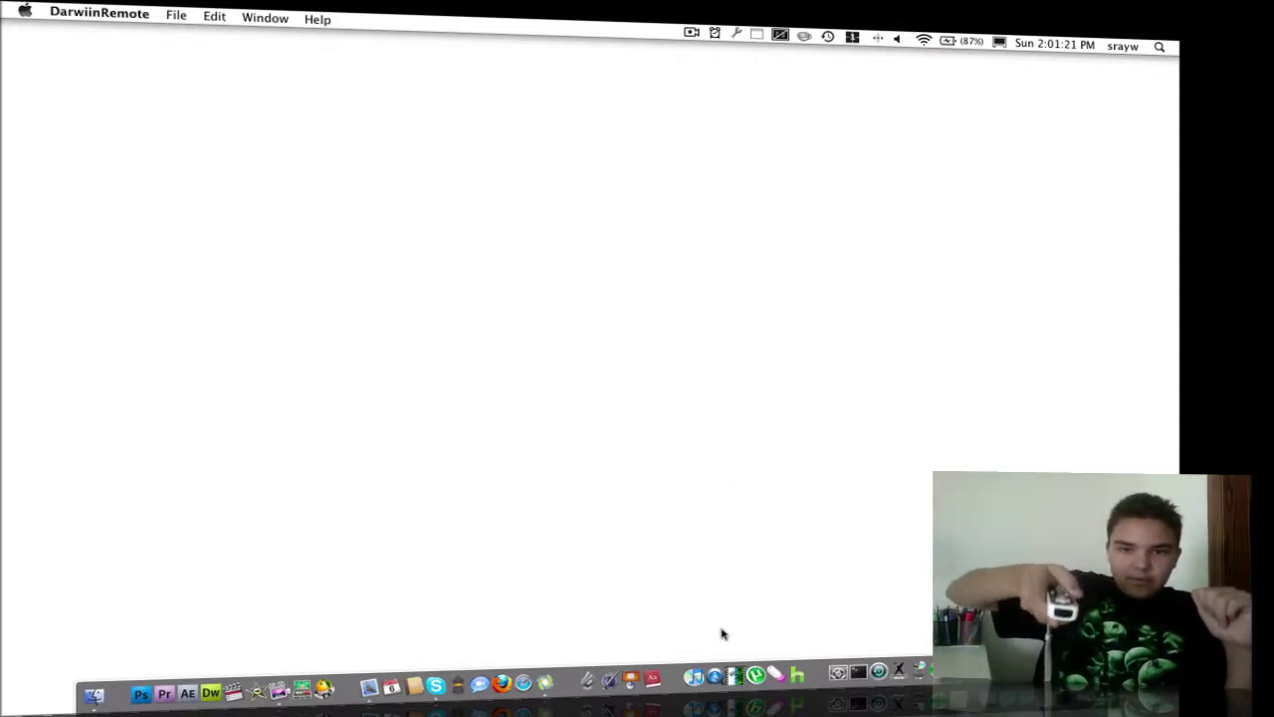
Test the Wiimote as a mouse by repeatedly opening and dismissing the desktop's context menu and the Finder menu
left_click(661, 240)
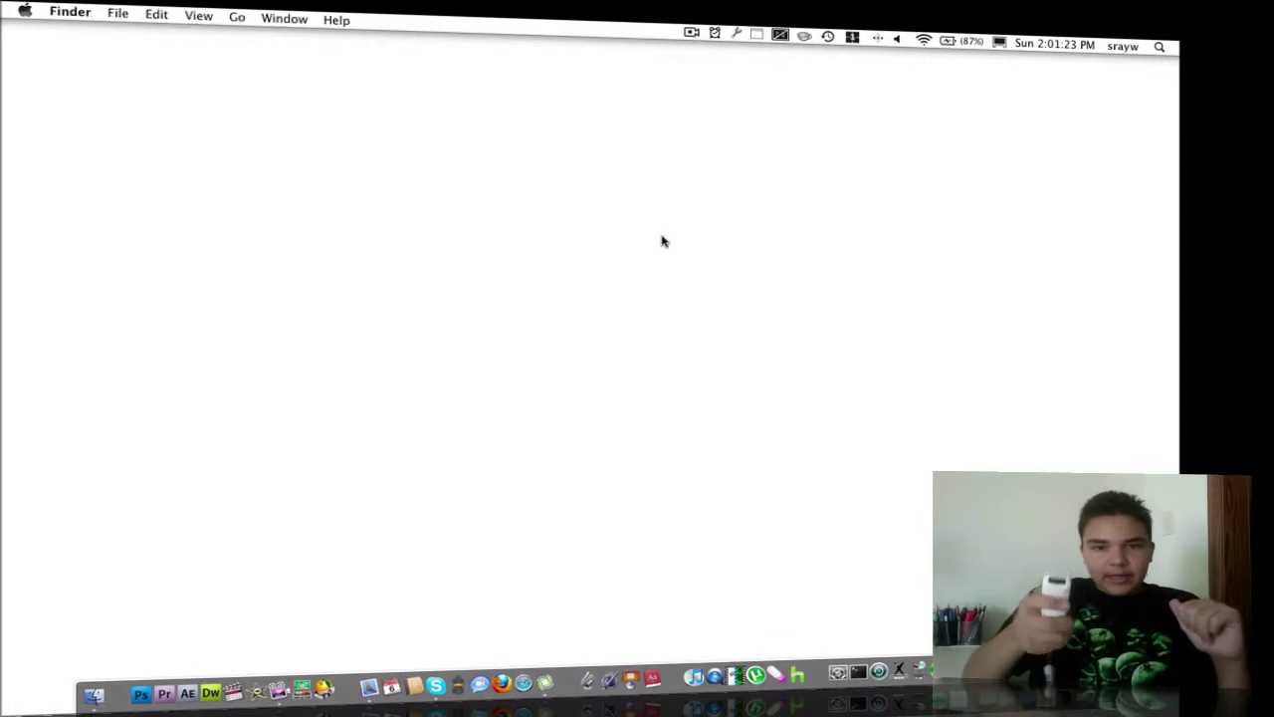
right_click(509, 205)
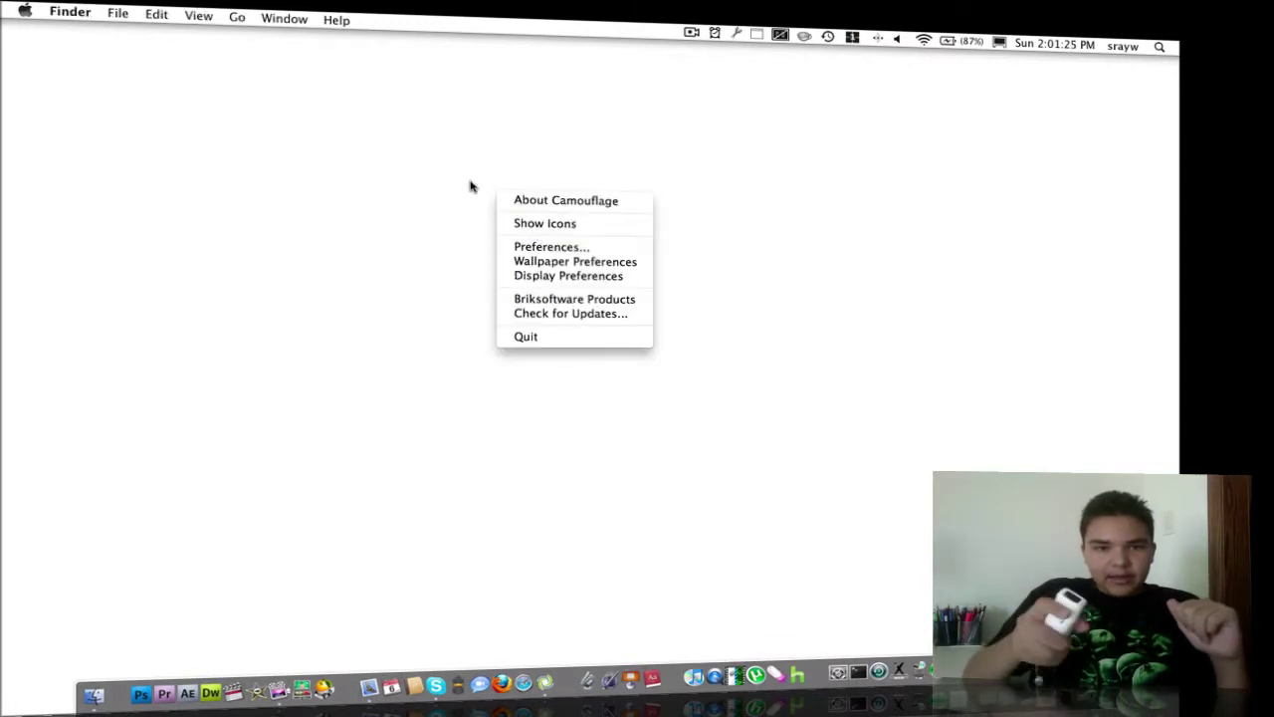
left_click(403, 142)
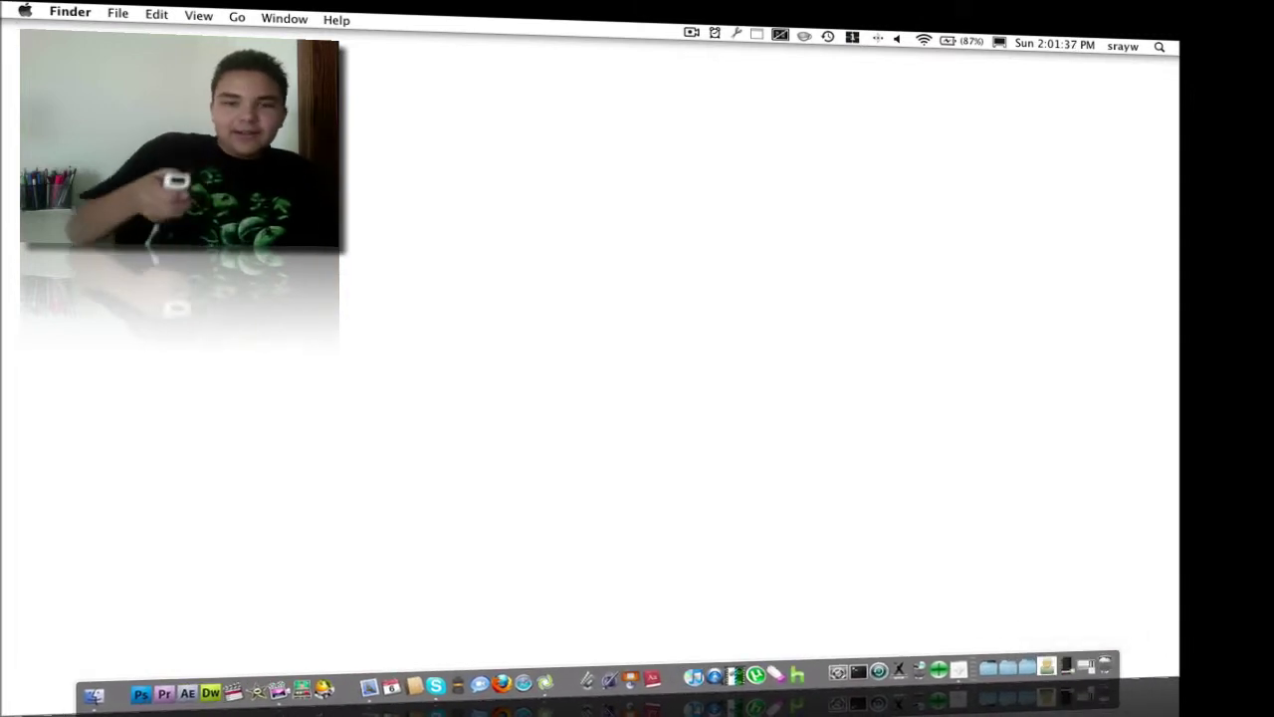
right_click(484, 285)
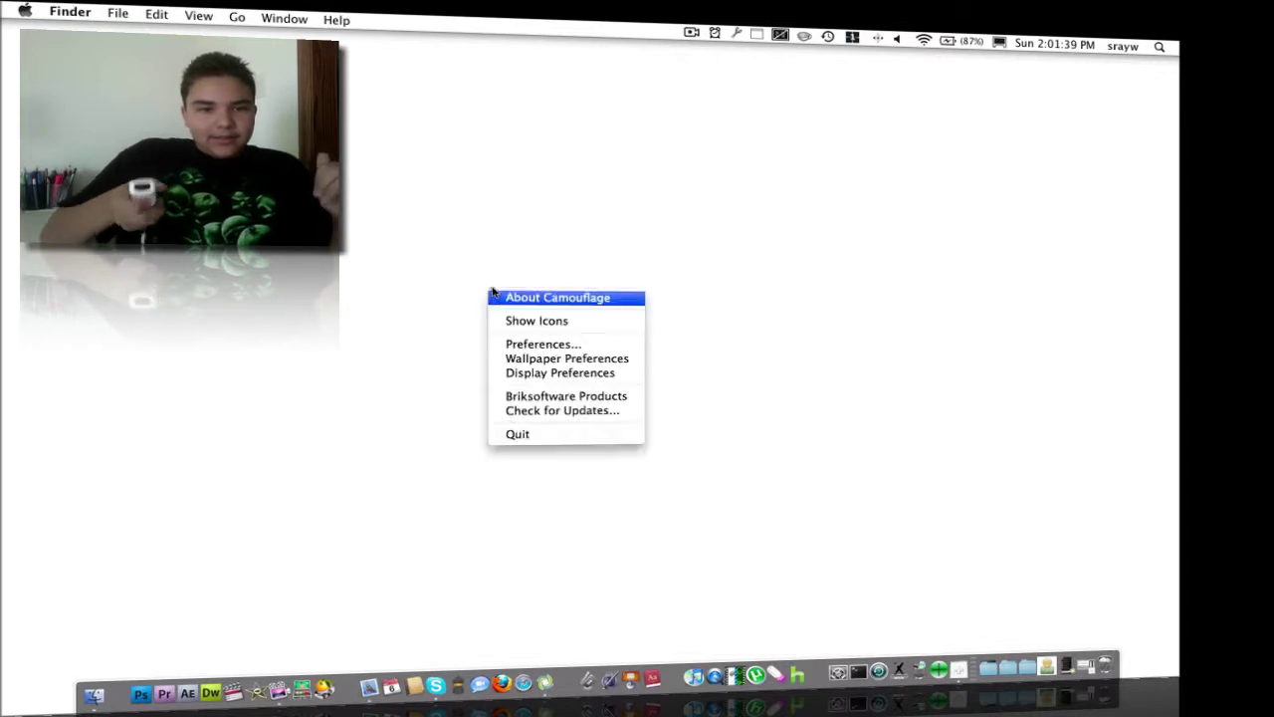
left_click(506, 268)
right_click(496, 239)
left_click(344, 219)
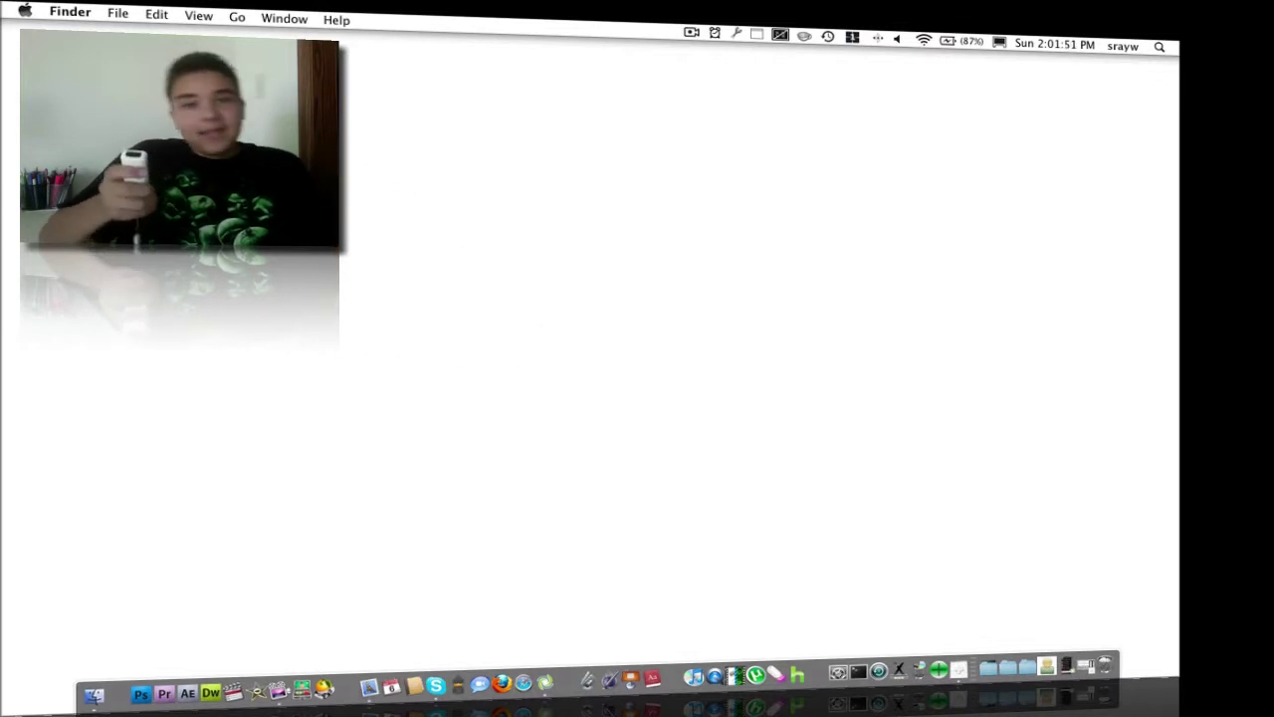
left_click(70, 12)
left_click(69, 12)
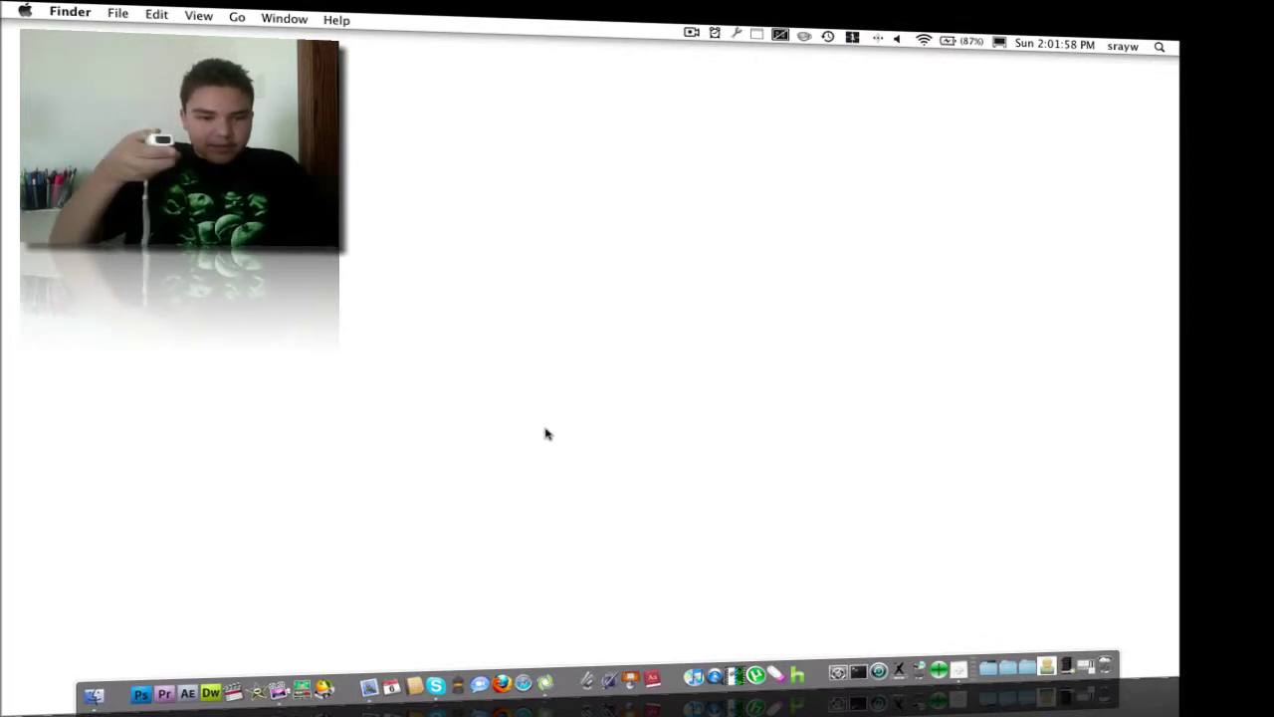
Open Xslimmer in demo mode, skipping the 1.7.2 update, and hide the other applications
left_click(898, 687)
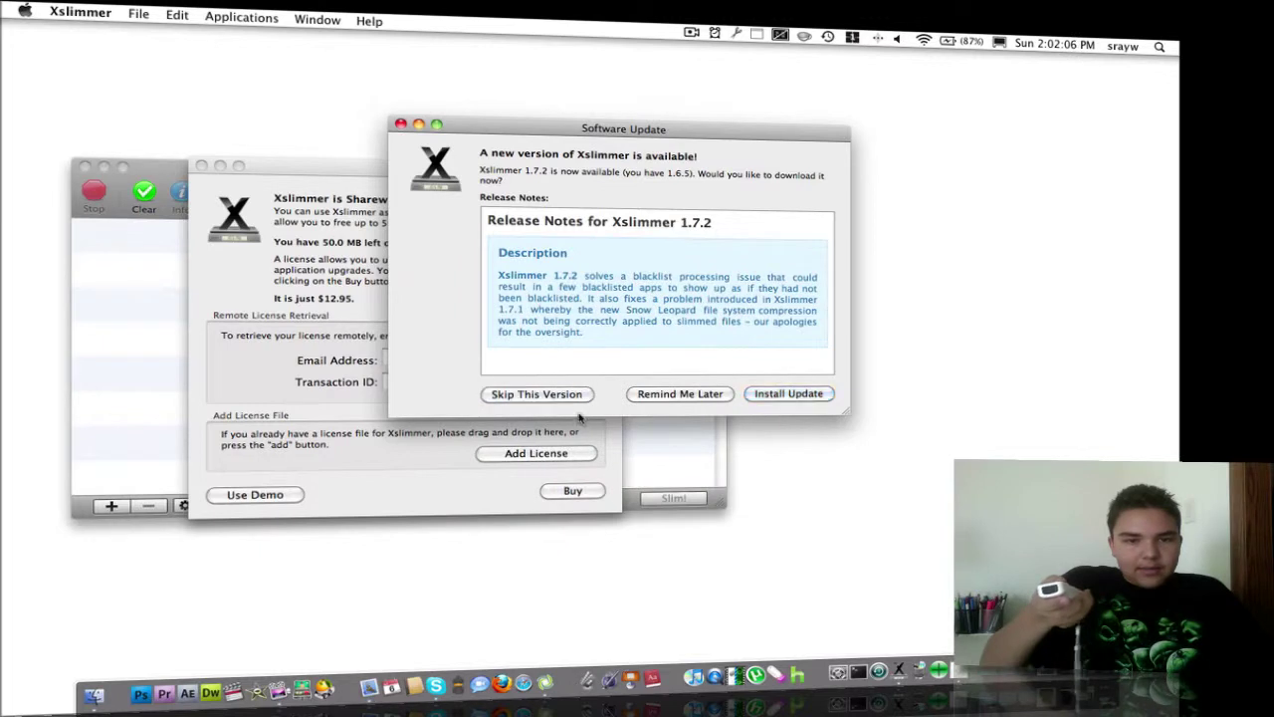
left_click(489, 395)
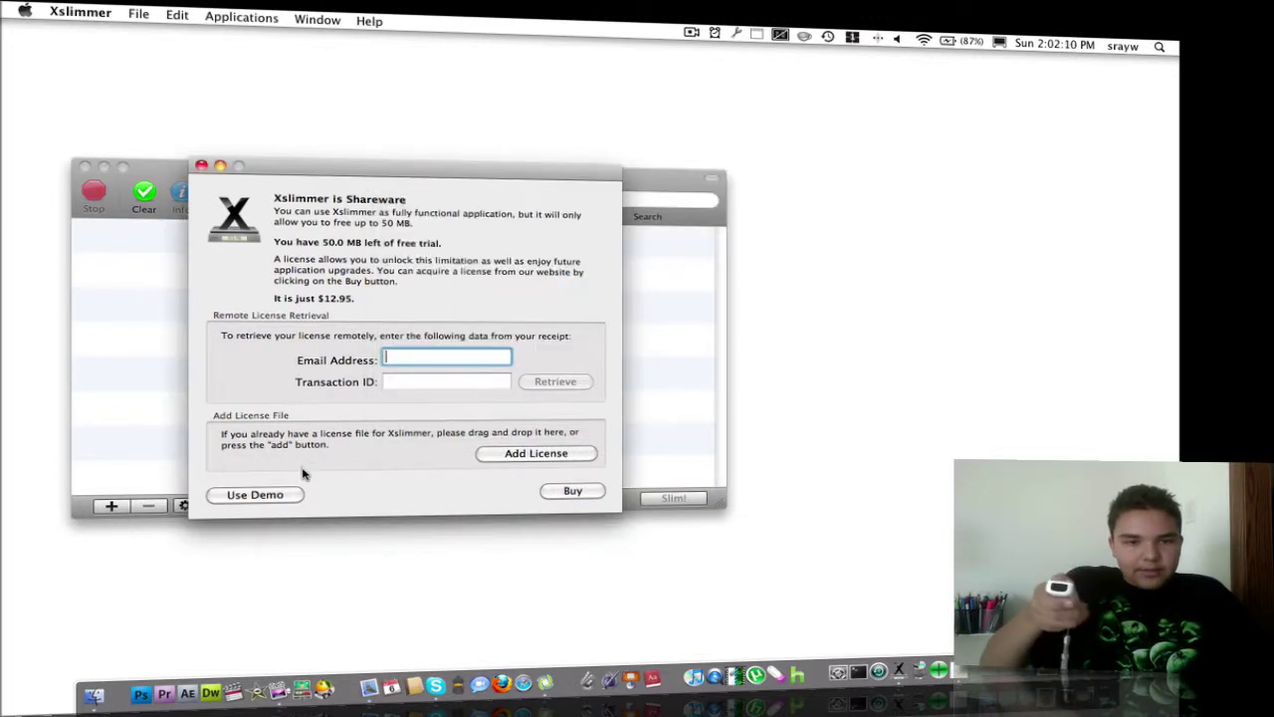
left_click(289, 495)
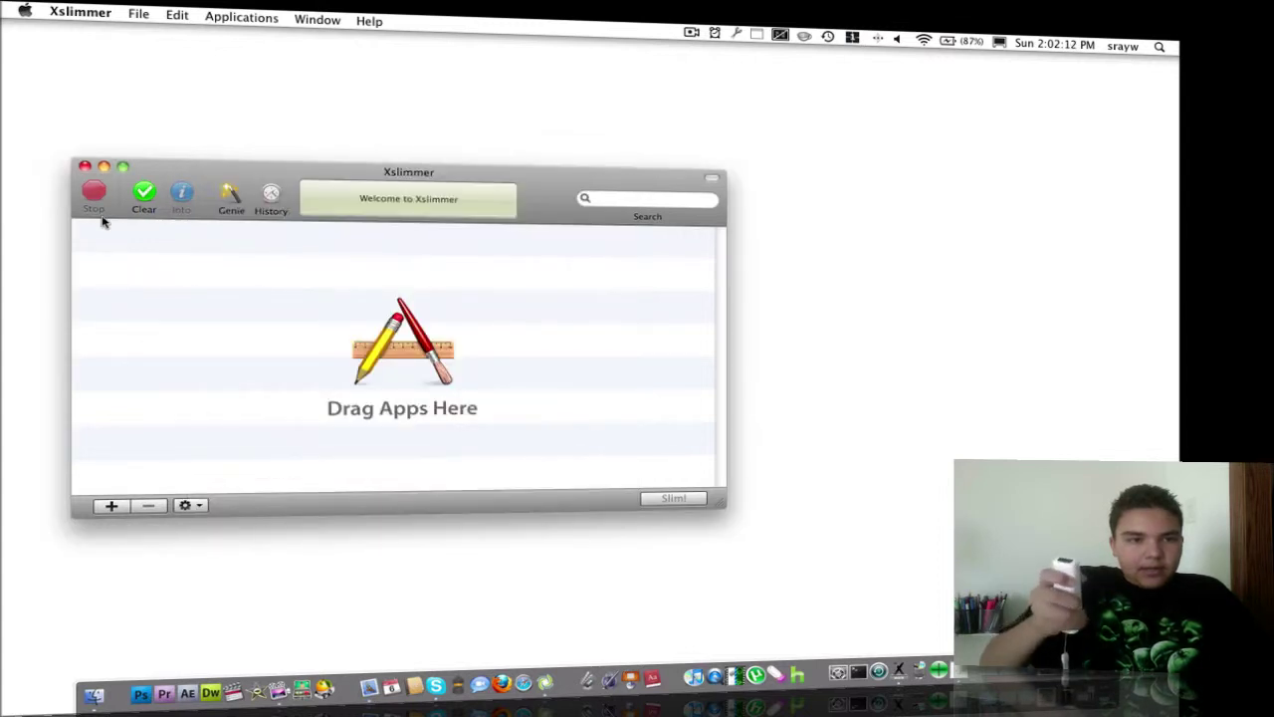
left_click(70, 11)
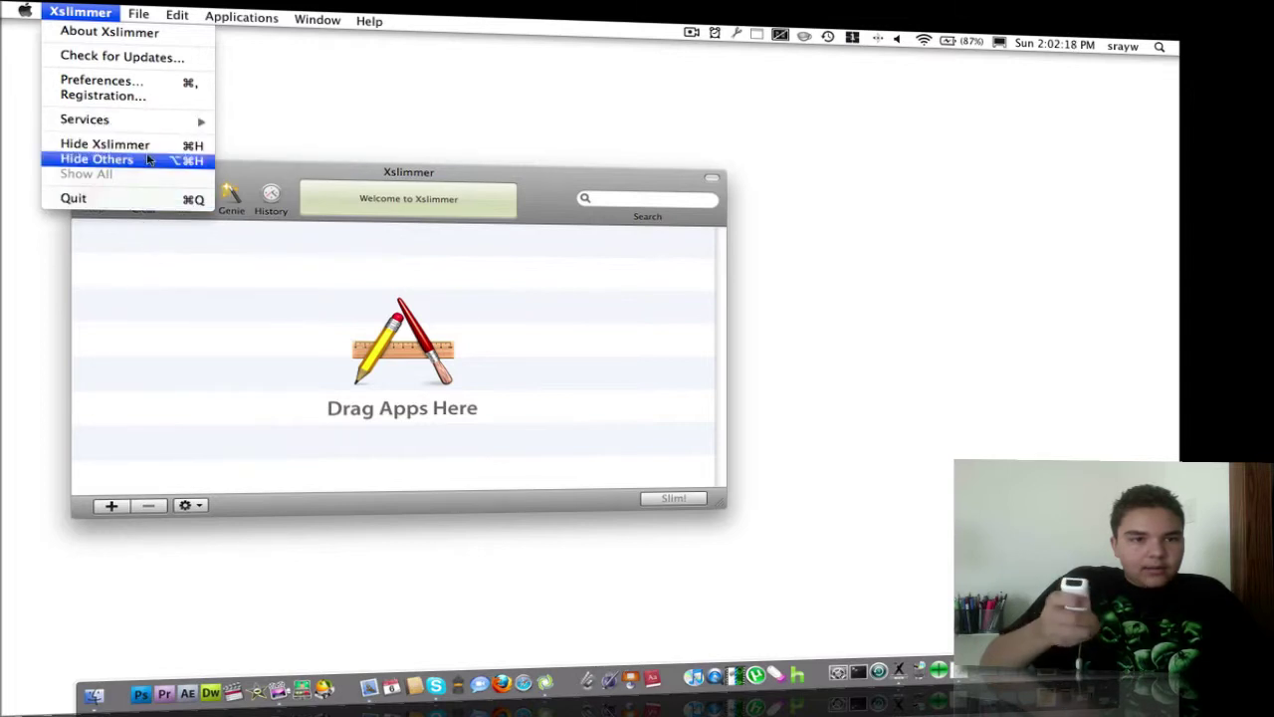
left_click(96, 159)
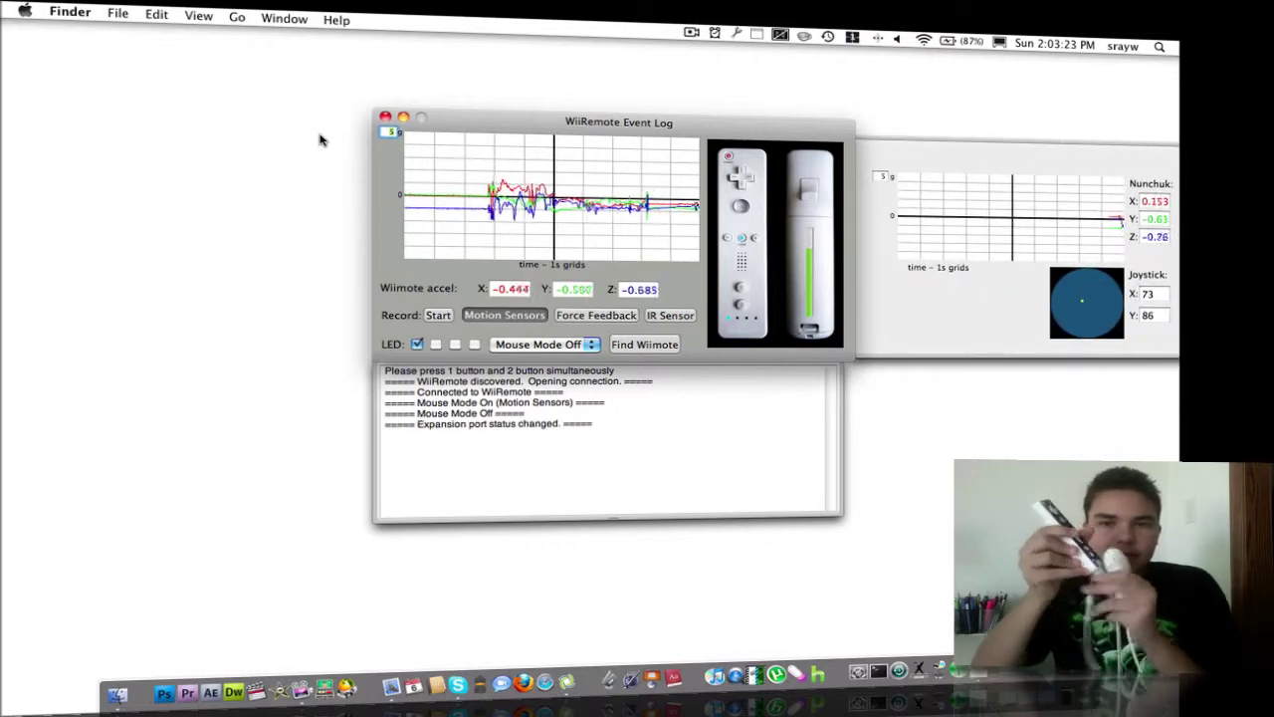
Move the WiiRemote Event Log window so that its Nunchuk readings fit fully on the screen
left_click_drag(508, 122, 283, 106)
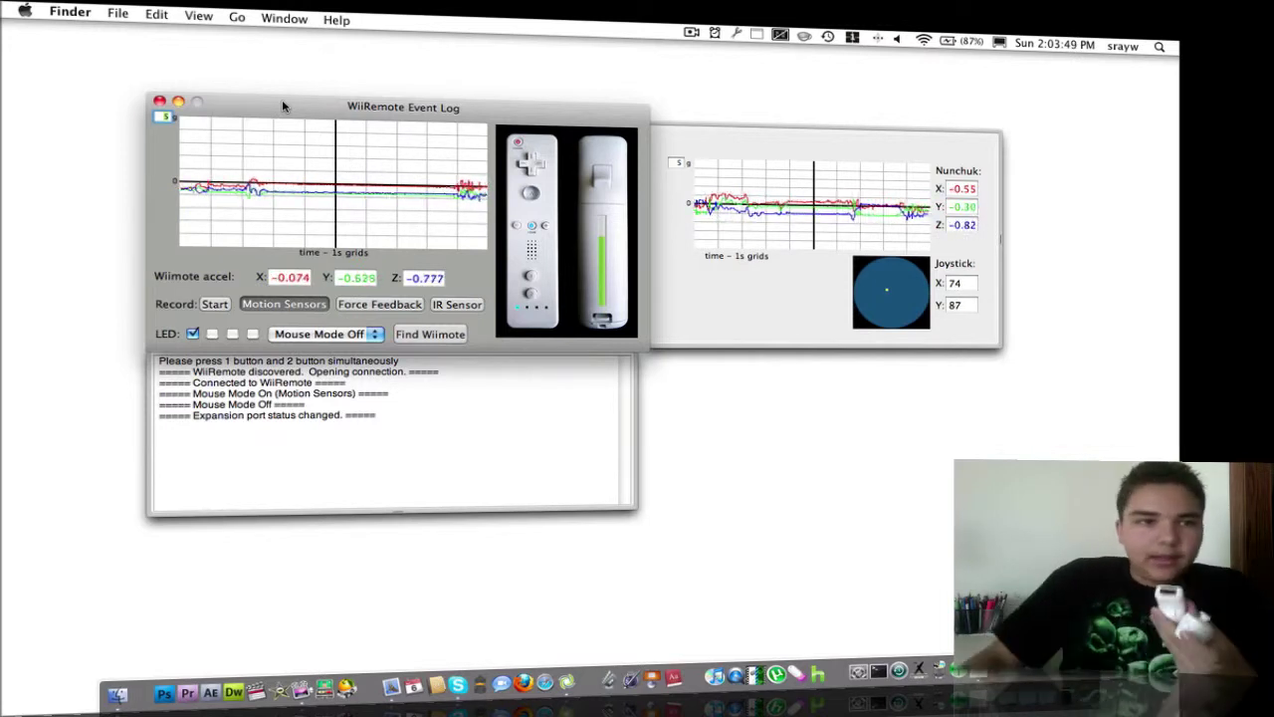
left_click_drag(238, 117, 229, 117)
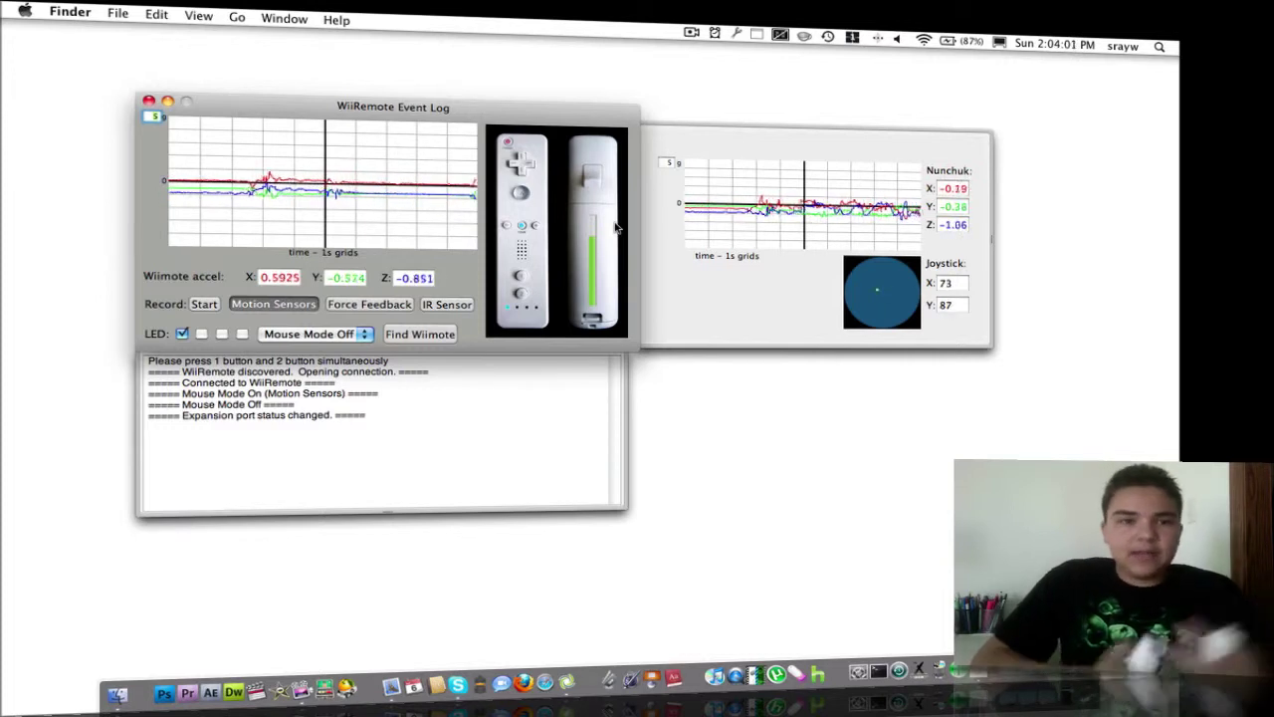
Examine the actions available for the Nunchuk's C and Z buttons and the Wiimote key mappings, and cancel the preferences
left_click(94, 12)
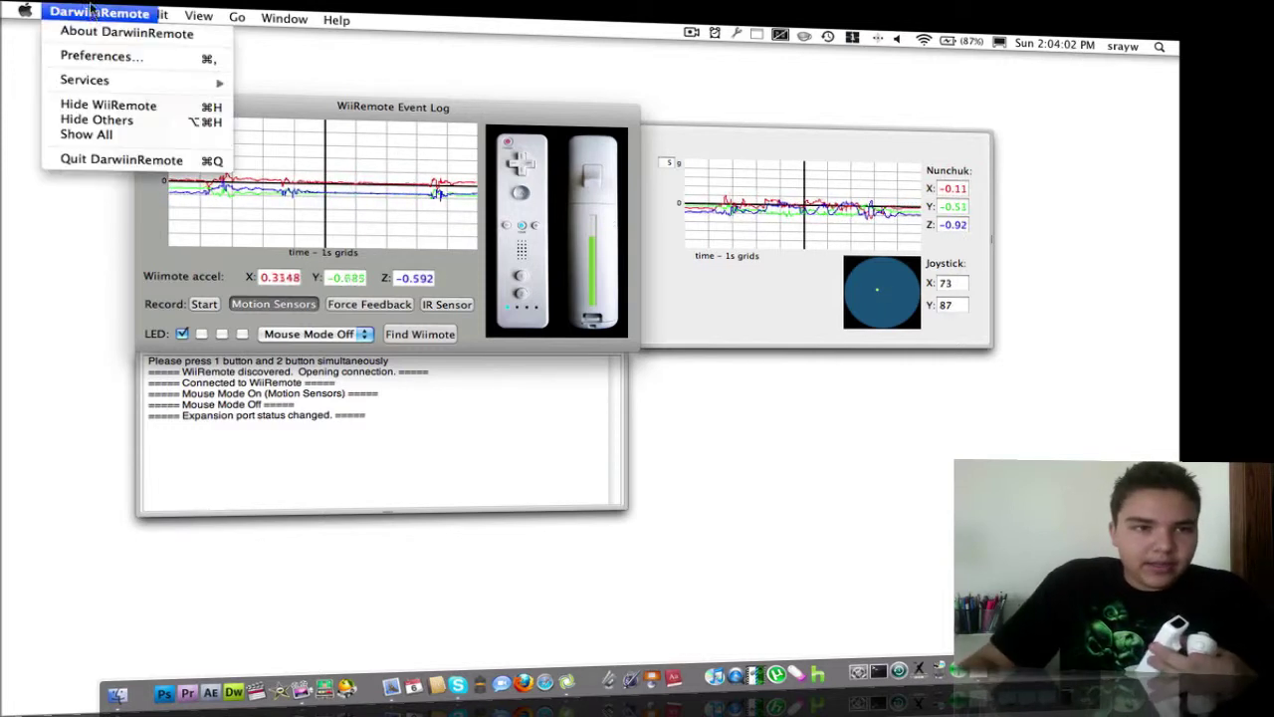
left_click(99, 55)
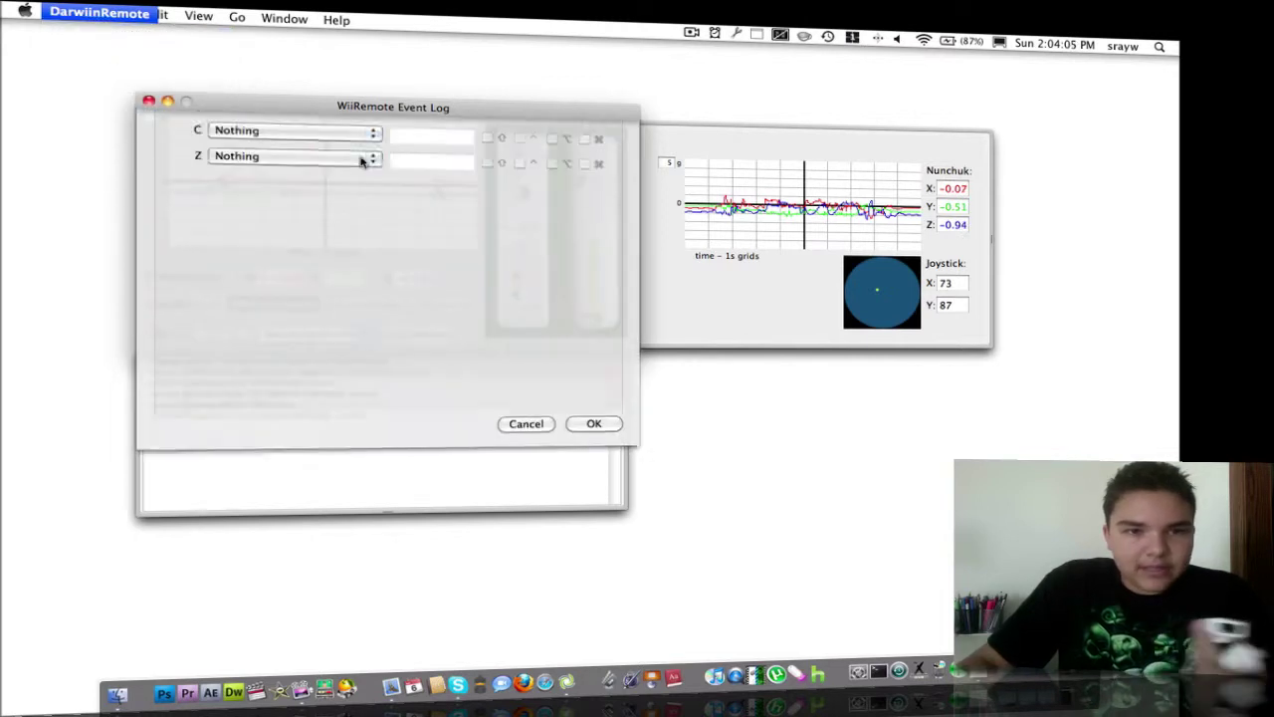
left_click(297, 202)
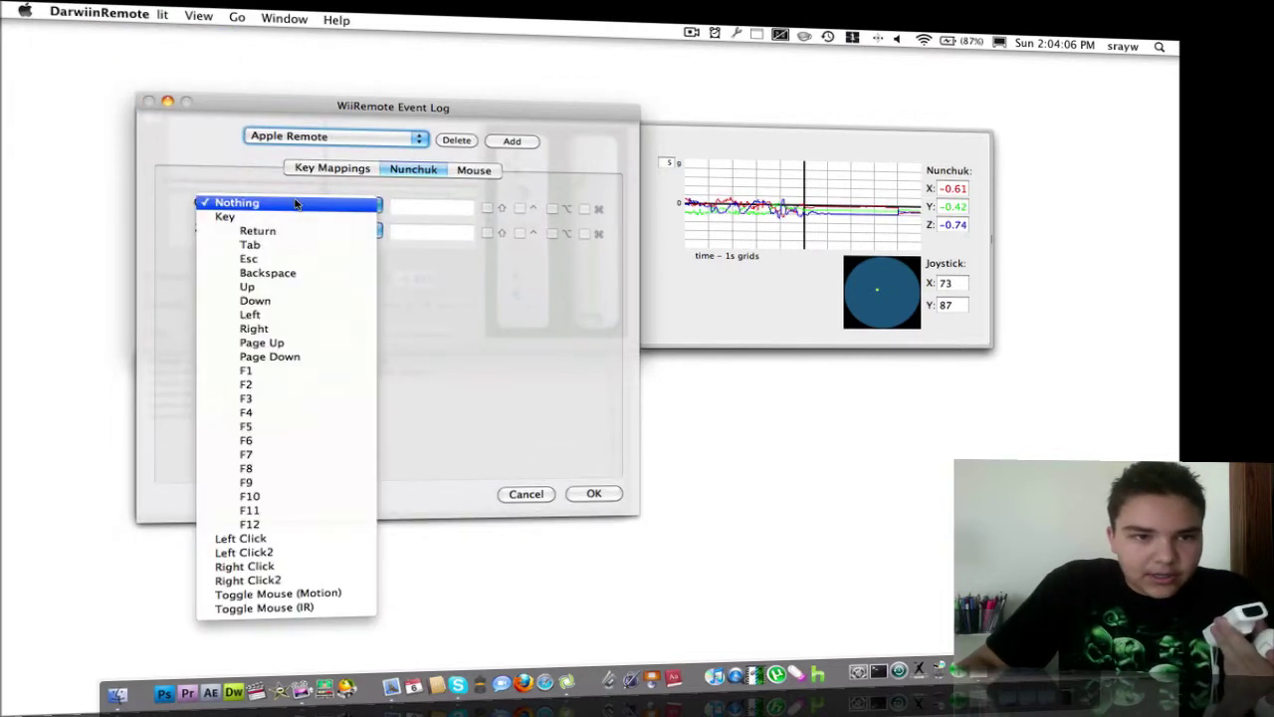
left_click(453, 273)
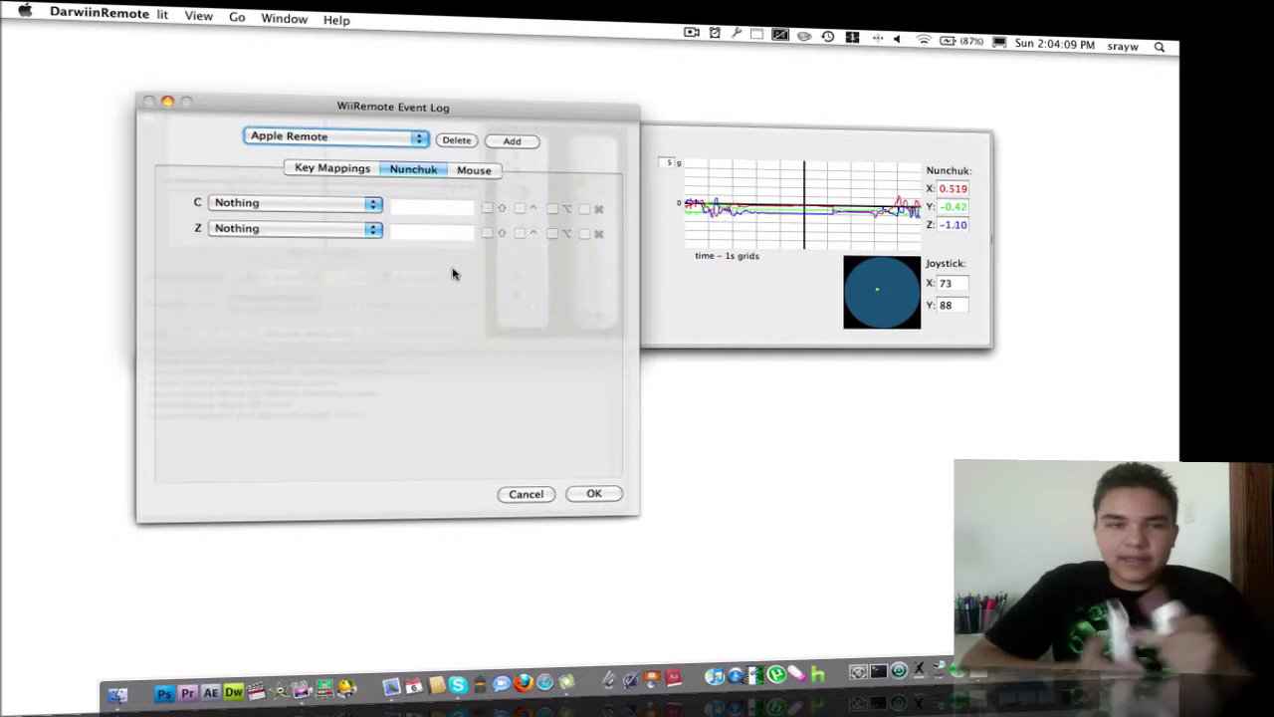
left_click(363, 228)
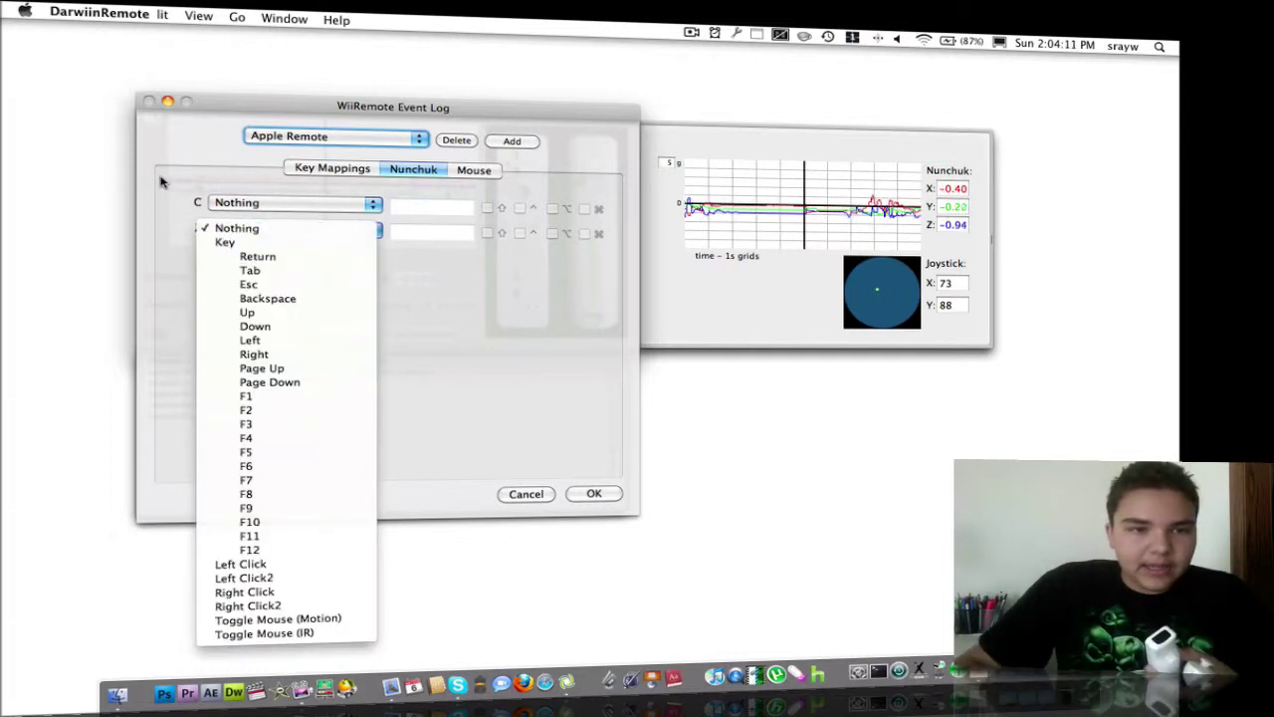
left_click(187, 209)
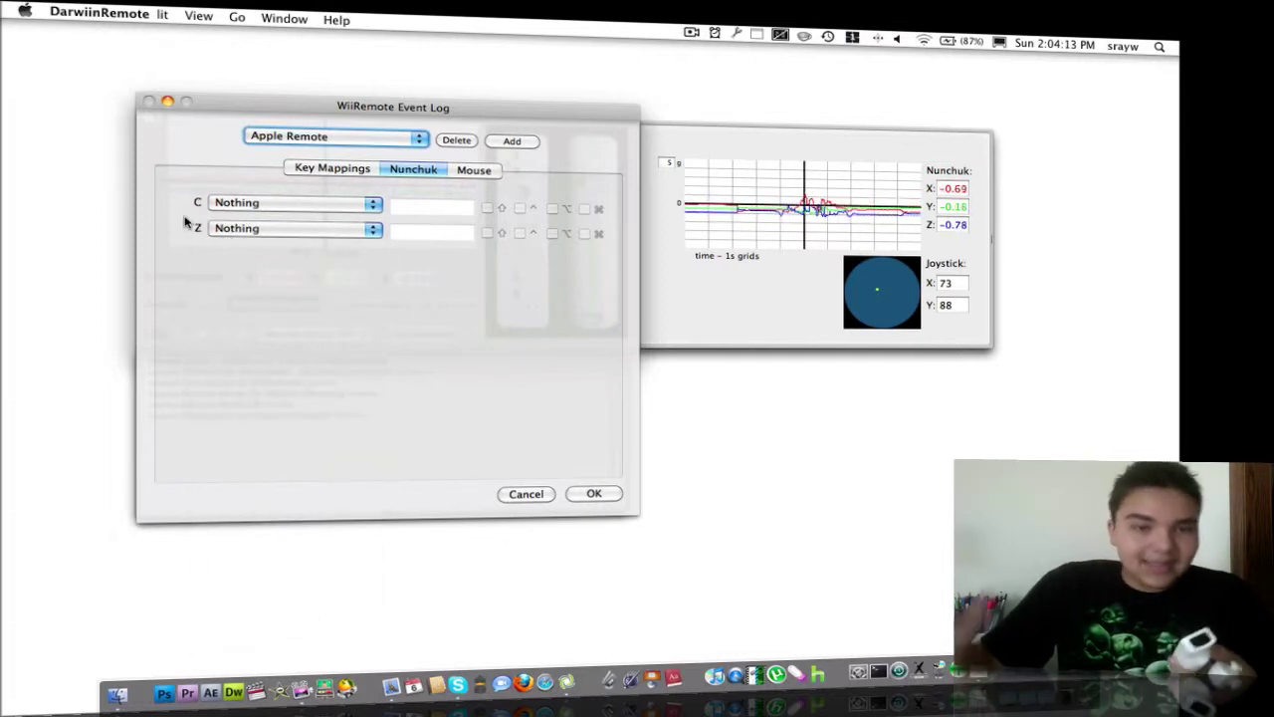
left_click(307, 167)
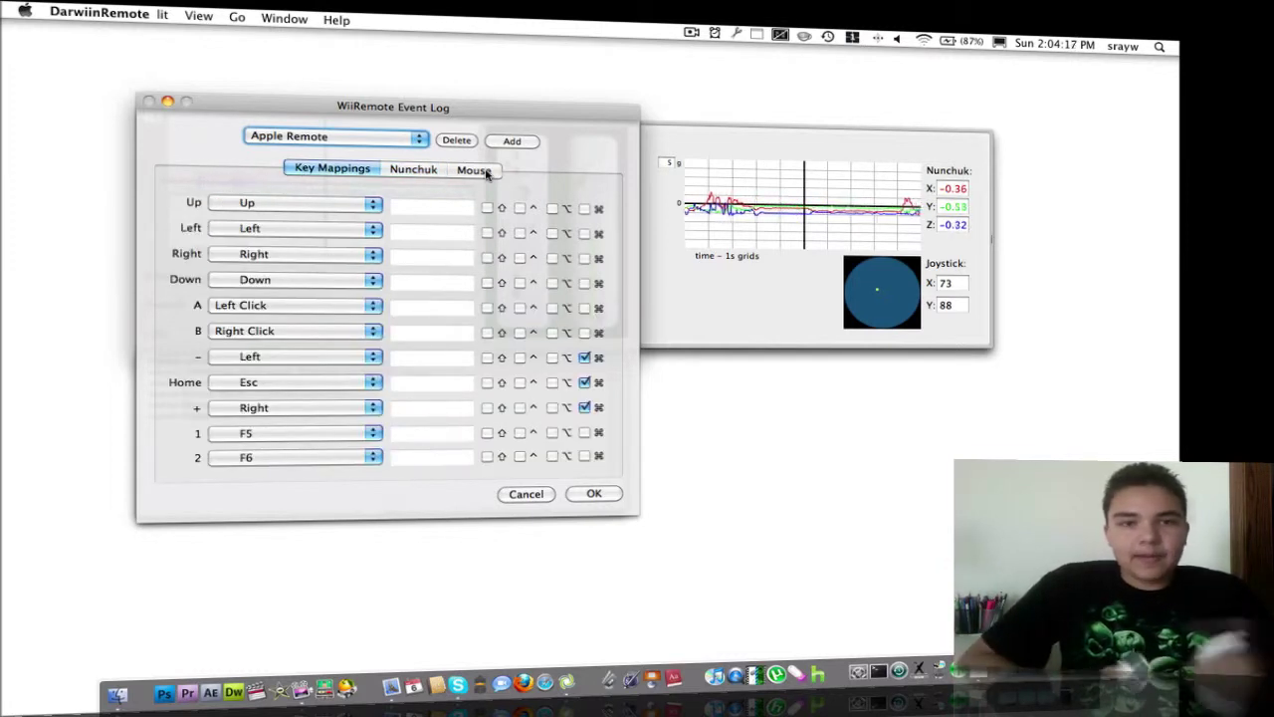
left_click(526, 493)
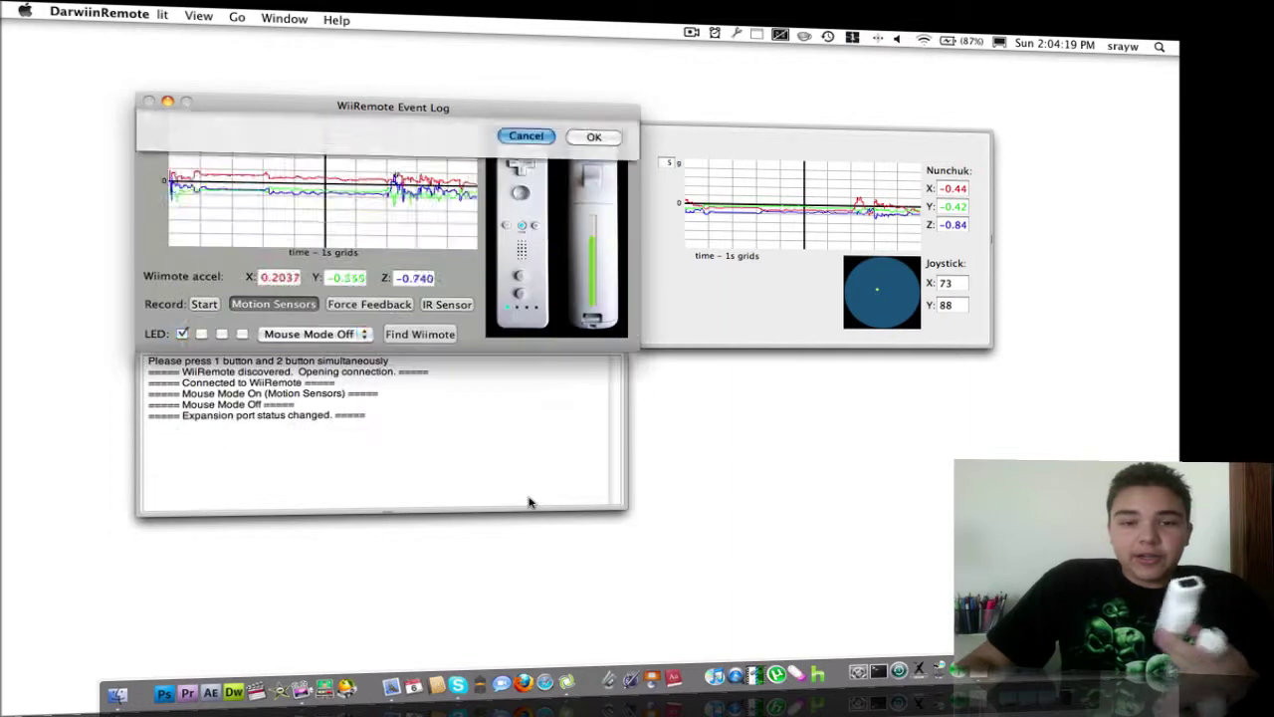
Select Mouse Mode Off and move the WiiRemote Event Log window back to the middle of the screen
left_click(341, 336)
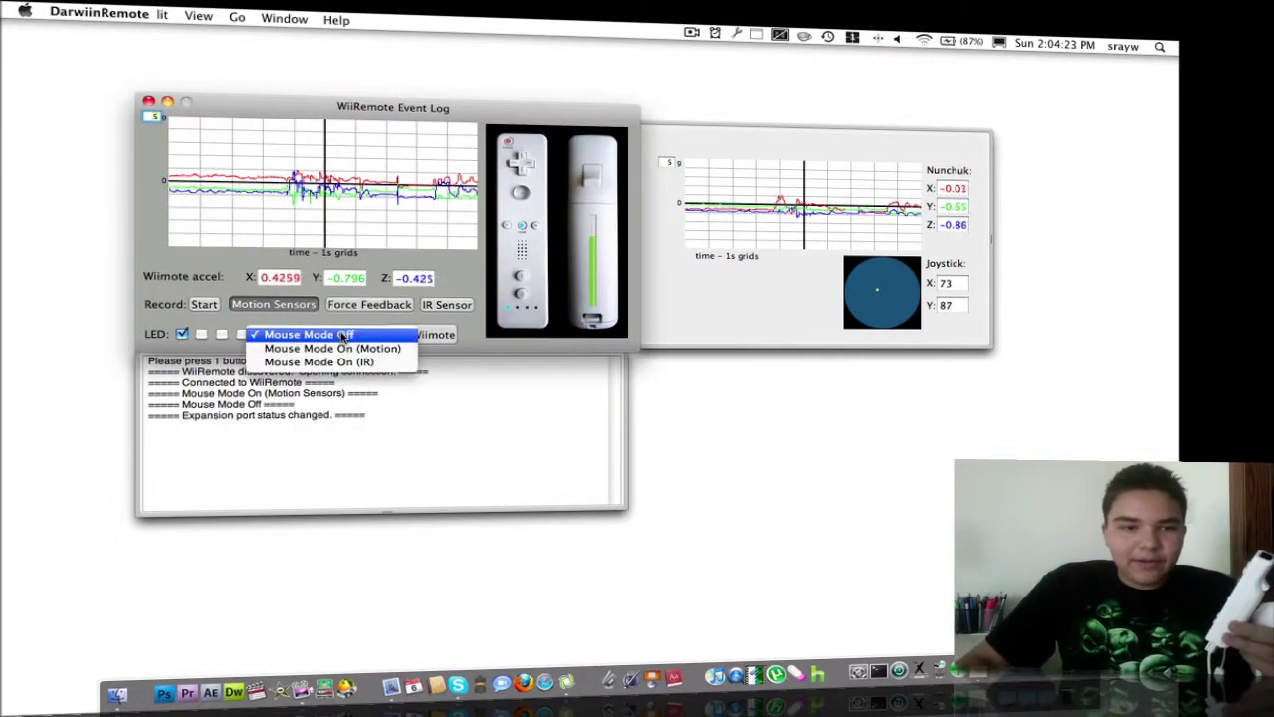
left_click(342, 335)
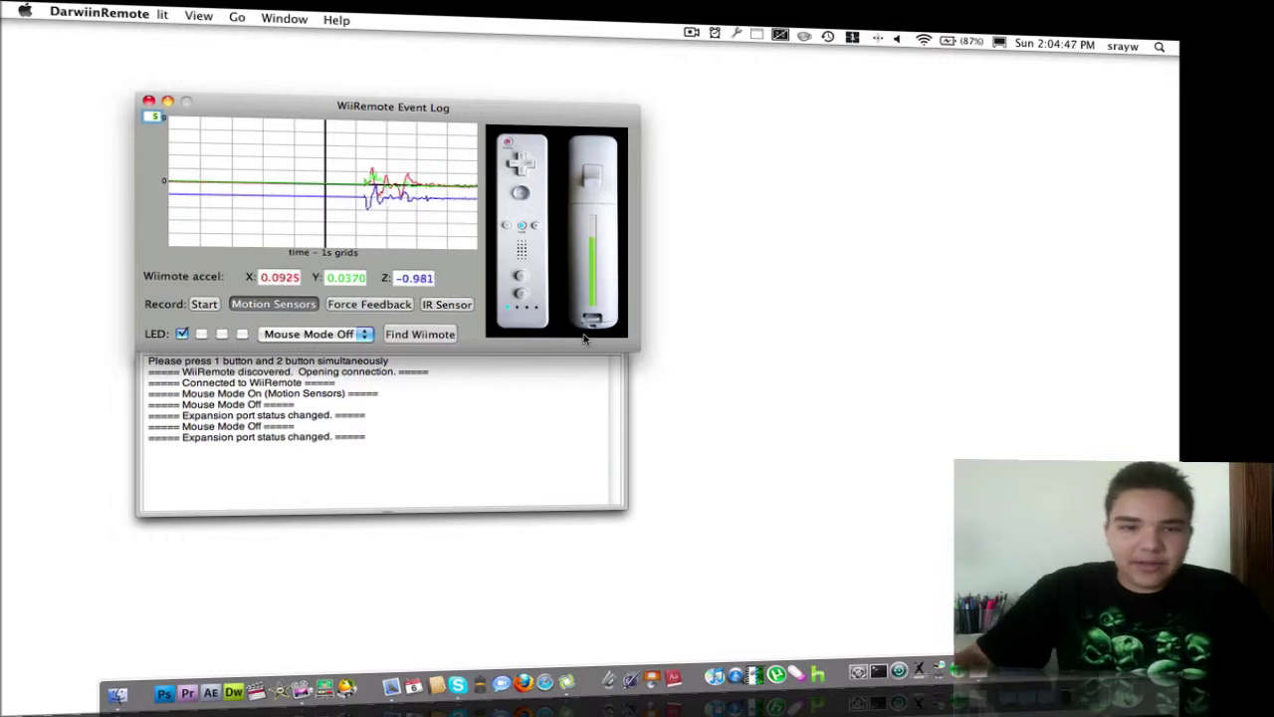
left_click_drag(391, 117, 593, 139)
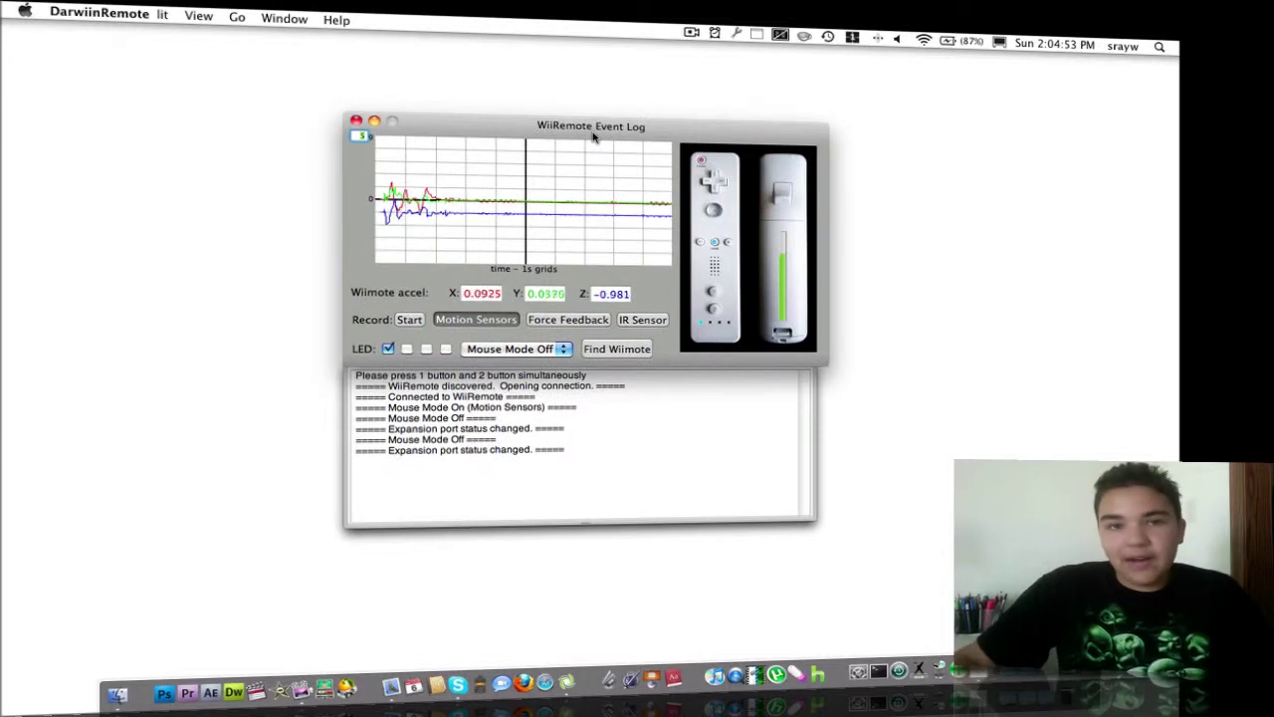